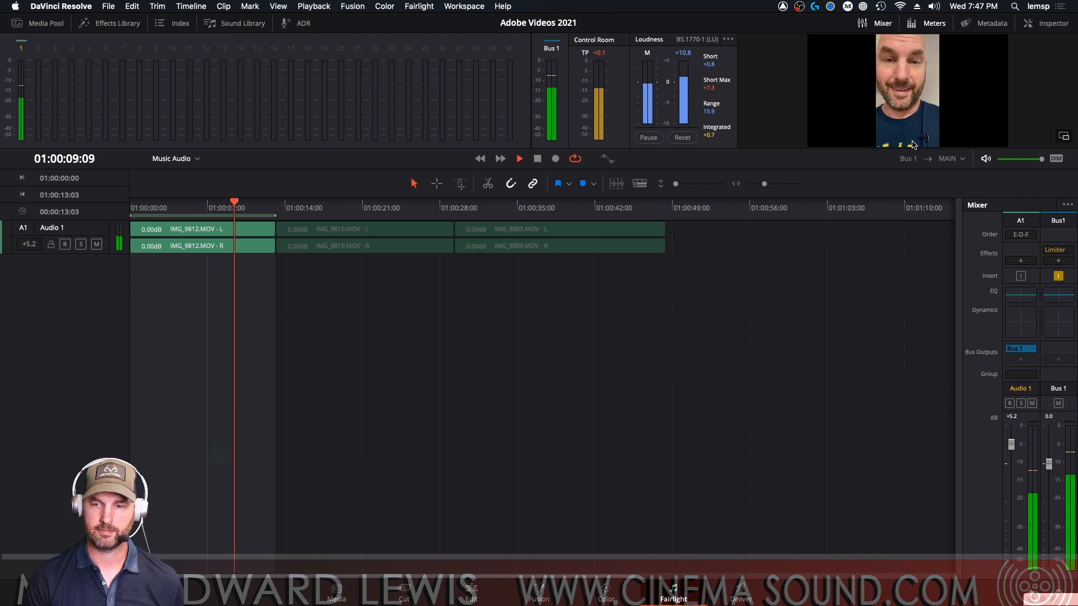
# Stop playback, open the Dynamics settings of the Audio 1 track and turn on the Compressor.
pyautogui.press('space')
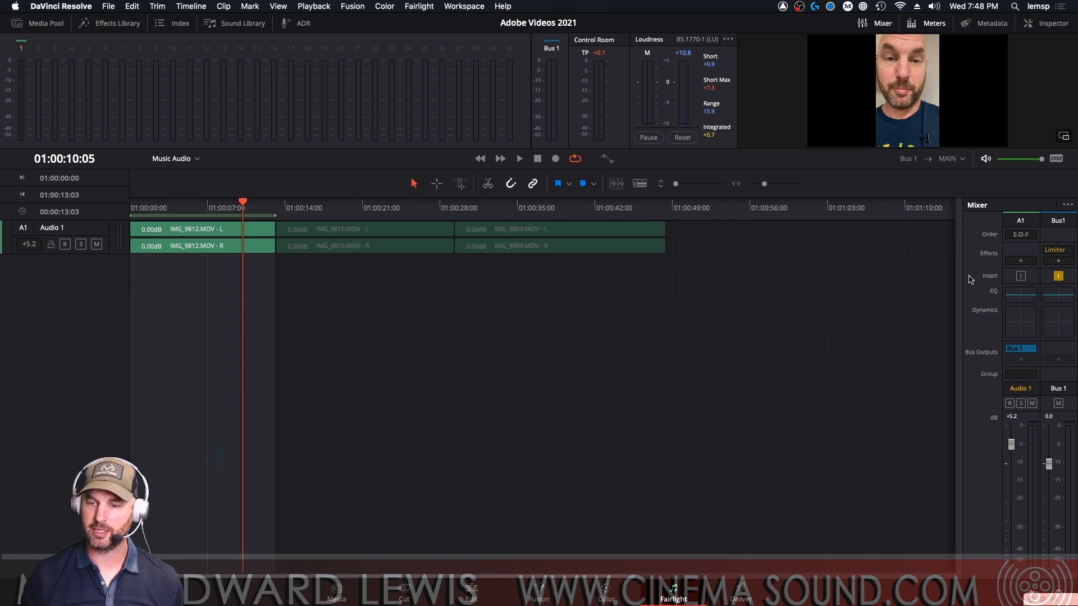
pyautogui.click(1021, 261)
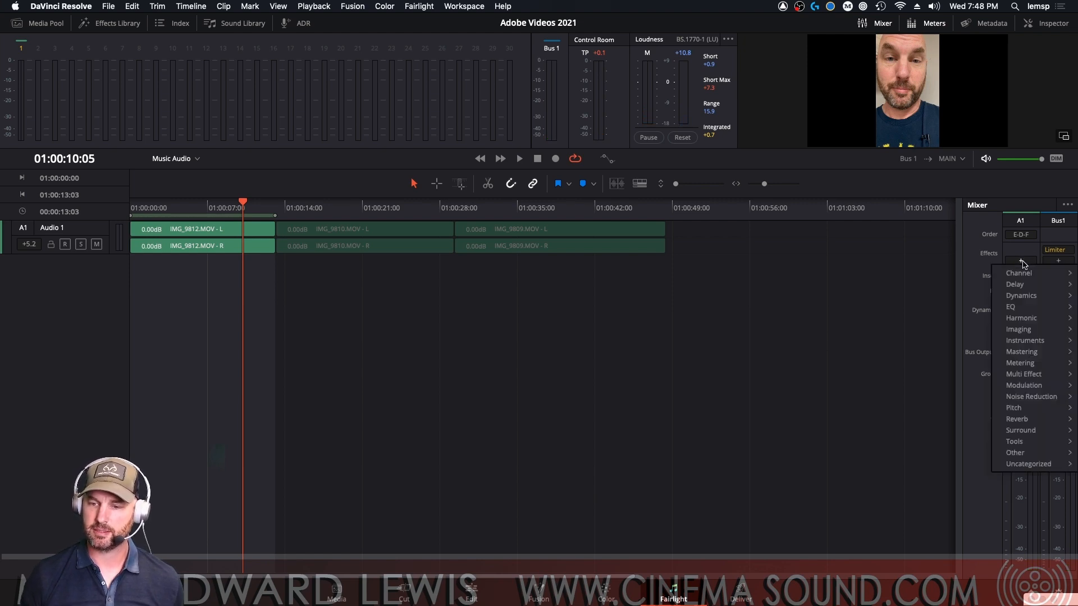
pyautogui.moveTo(1016, 285)
pyautogui.click(924, 263)
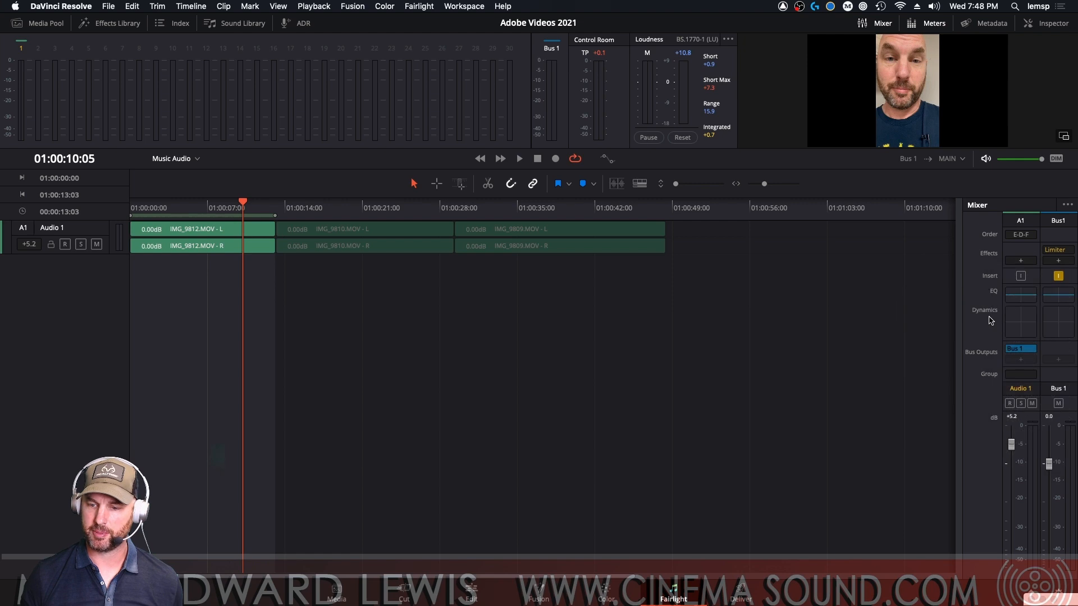
pyautogui.doubleClick(1018, 328)
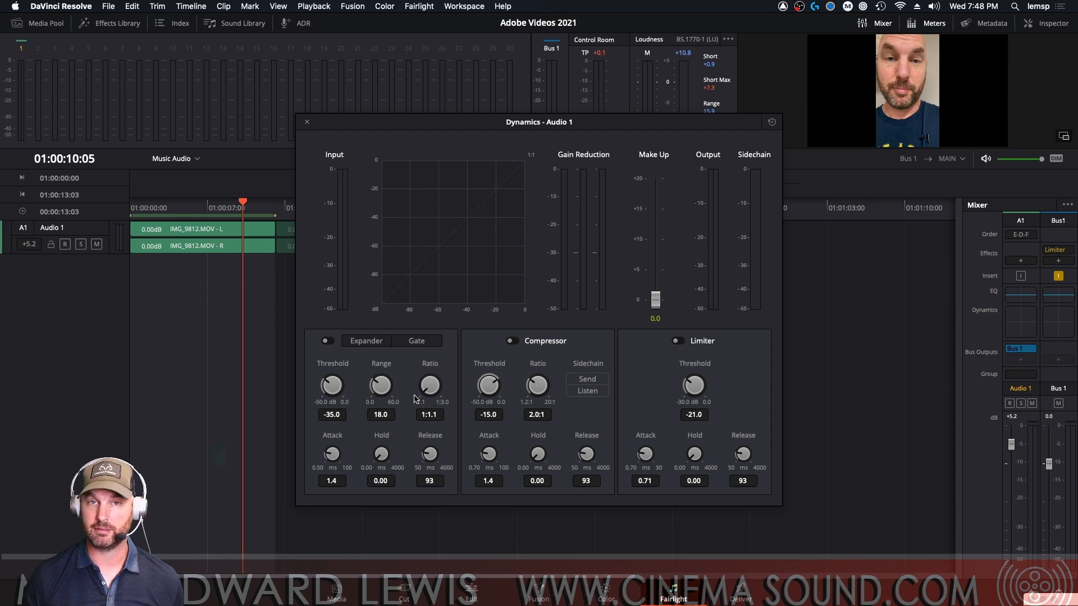
pyautogui.click(511, 341)
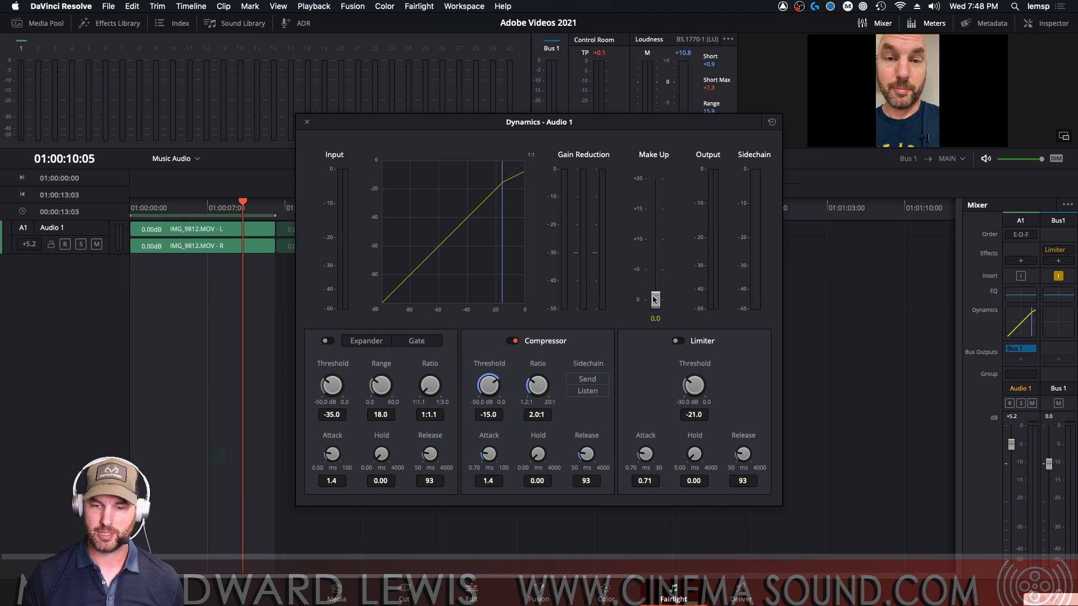
pyautogui.click(1024, 235)
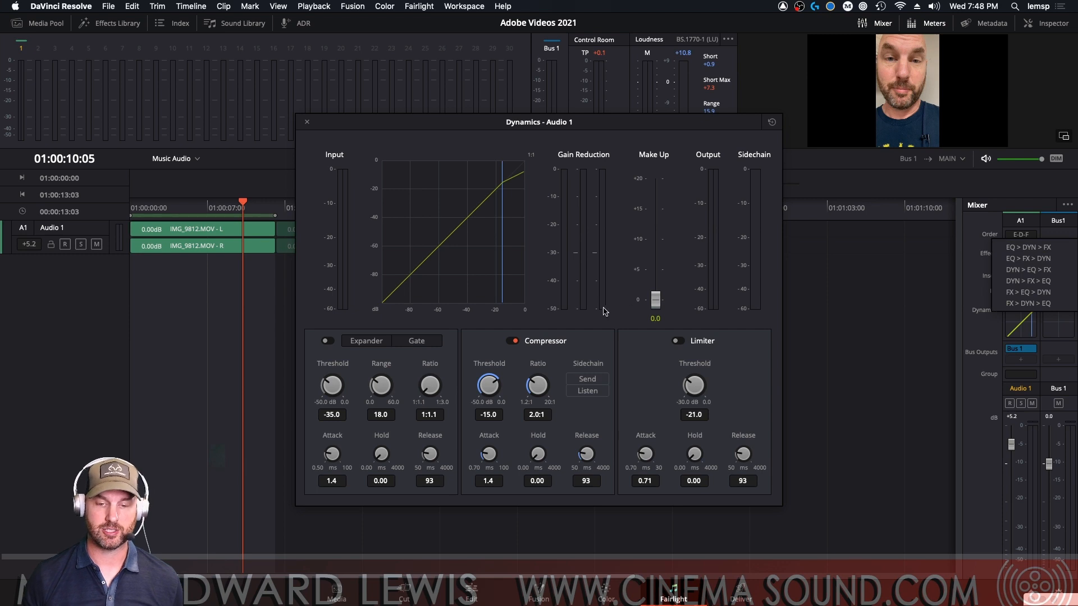
pyautogui.moveTo(629, 125)
pyautogui.mouseDown()
pyautogui.moveTo(622, 102)
pyautogui.moveTo(617, 116)
pyautogui.mouseUp()
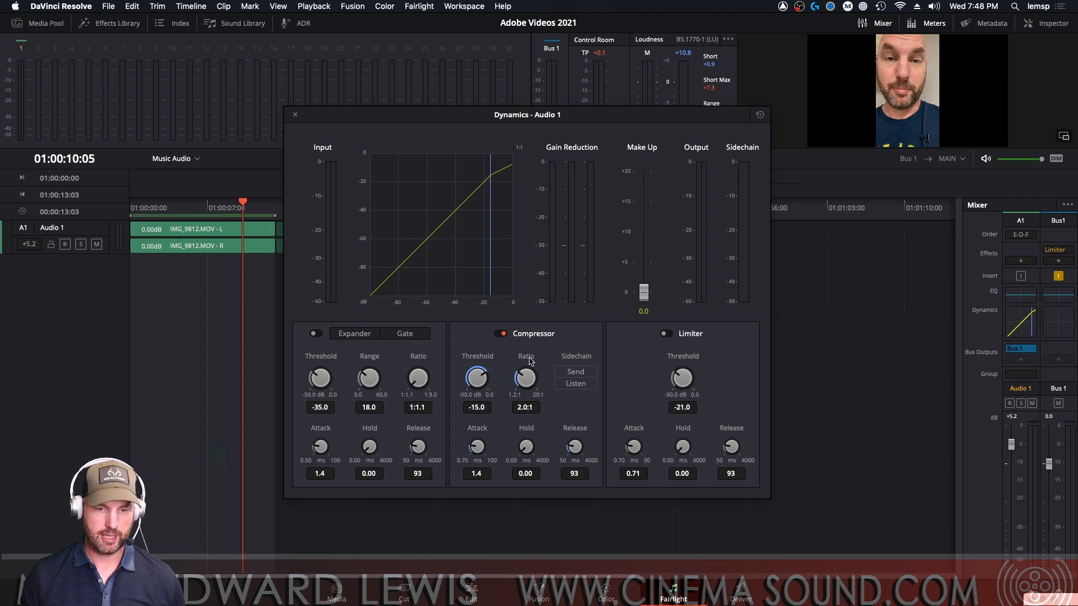
# Switch to Premiere Pro, add a Tube-modeled Compressor to the Audio 1 track and open its effect editor.
pyautogui.press('super+Tab')
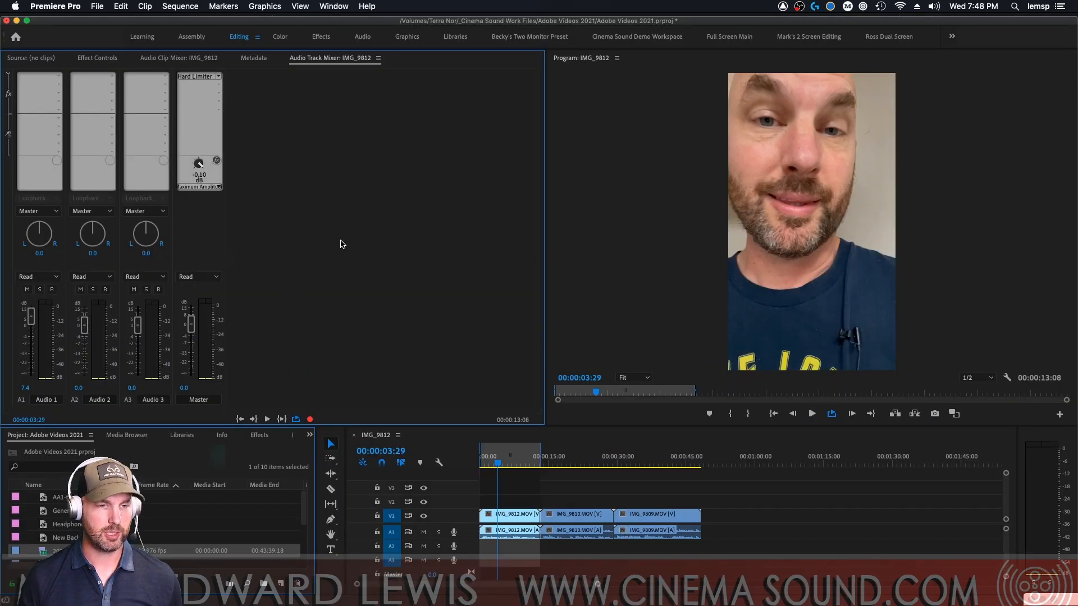
pyautogui.click(58, 77)
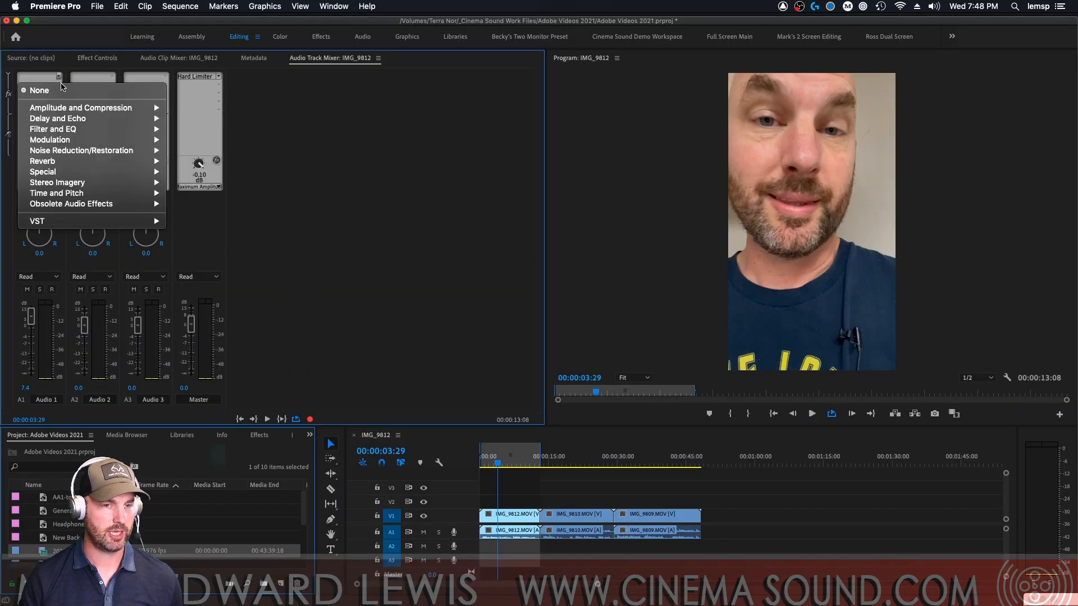
pyautogui.moveTo(68, 106)
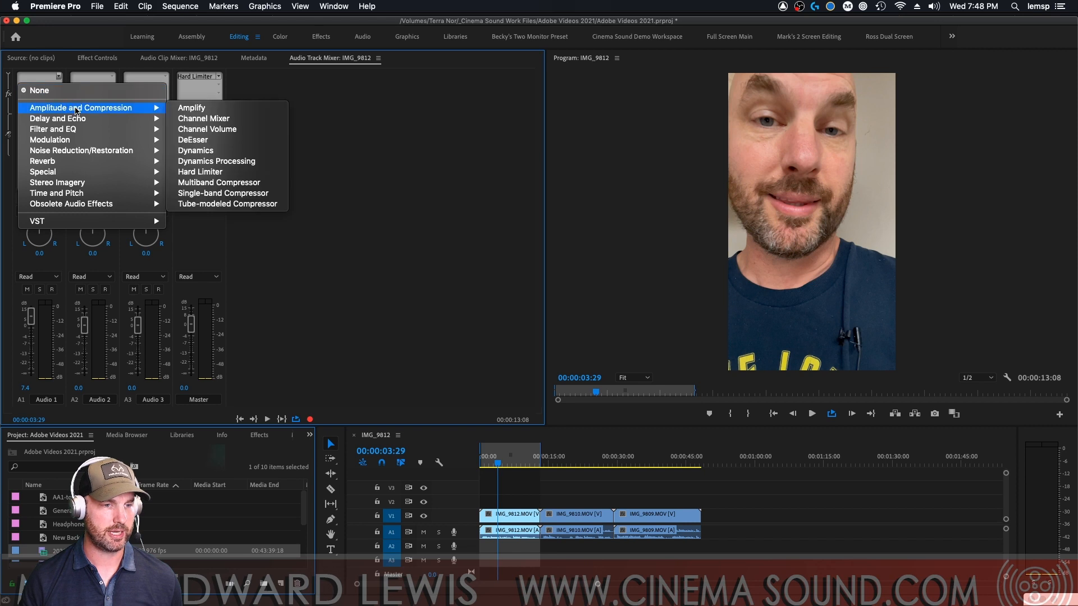
pyautogui.click(222, 205)
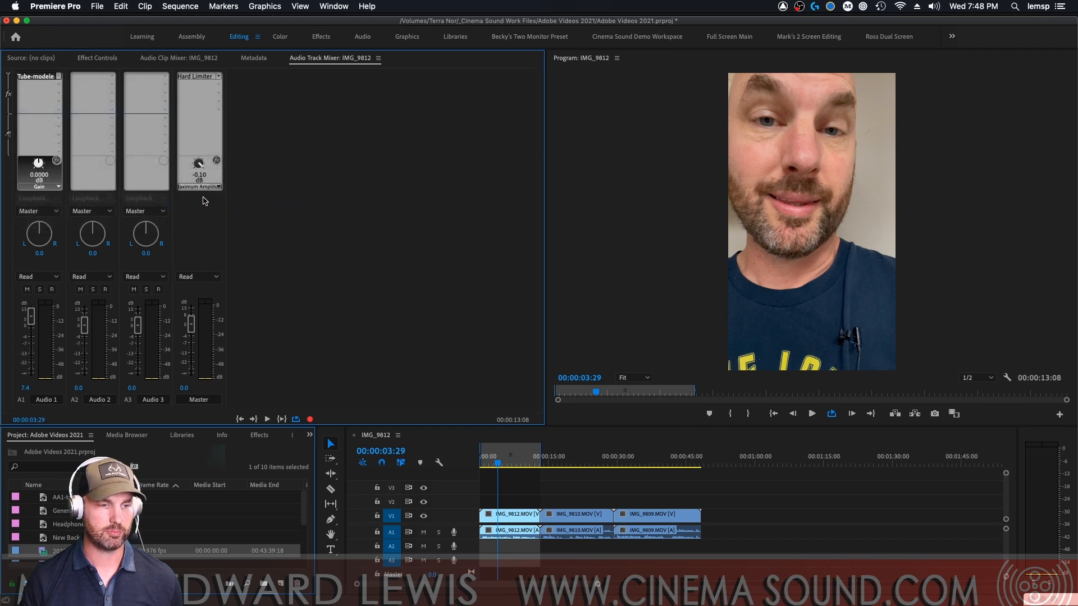
pyautogui.doubleClick(45, 77)
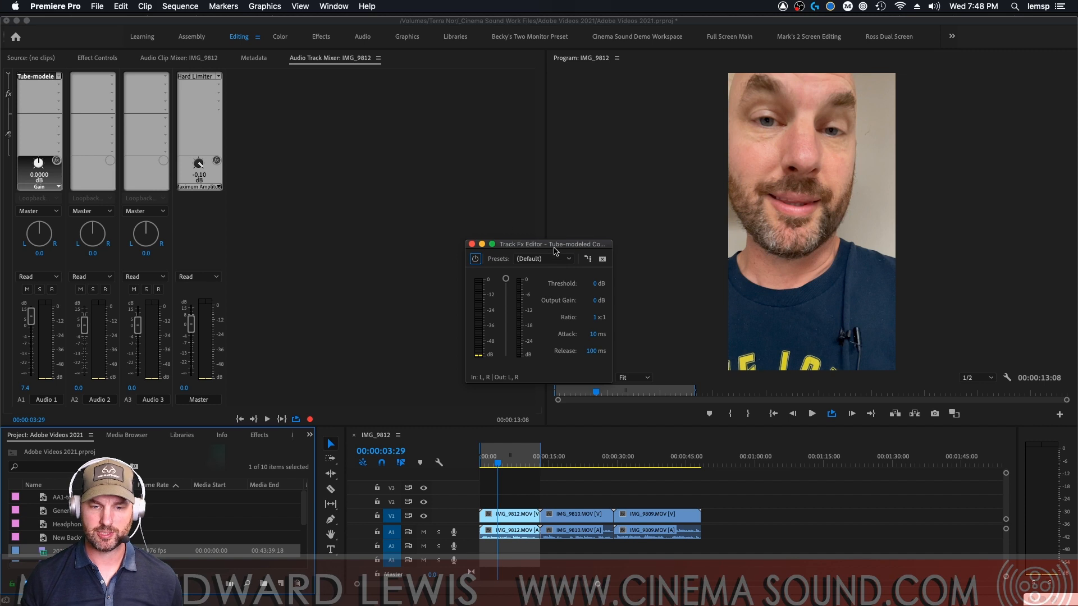
pyautogui.moveTo(553, 244)
pyautogui.mouseDown()
pyautogui.moveTo(445, 183)
pyautogui.moveTo(423, 123)
pyautogui.mouseUp()
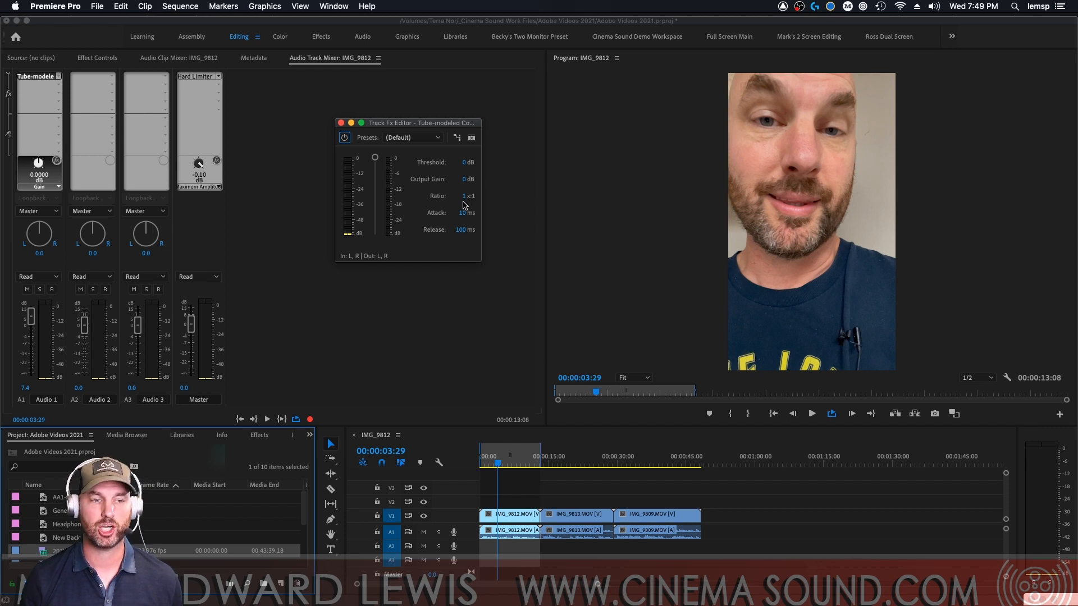
# Switch to DaVinci Resolve and, while playing from the start, set the compressor threshold to -31.2 dB and ratio to 6.3:1.
pyautogui.press('super+Tab')
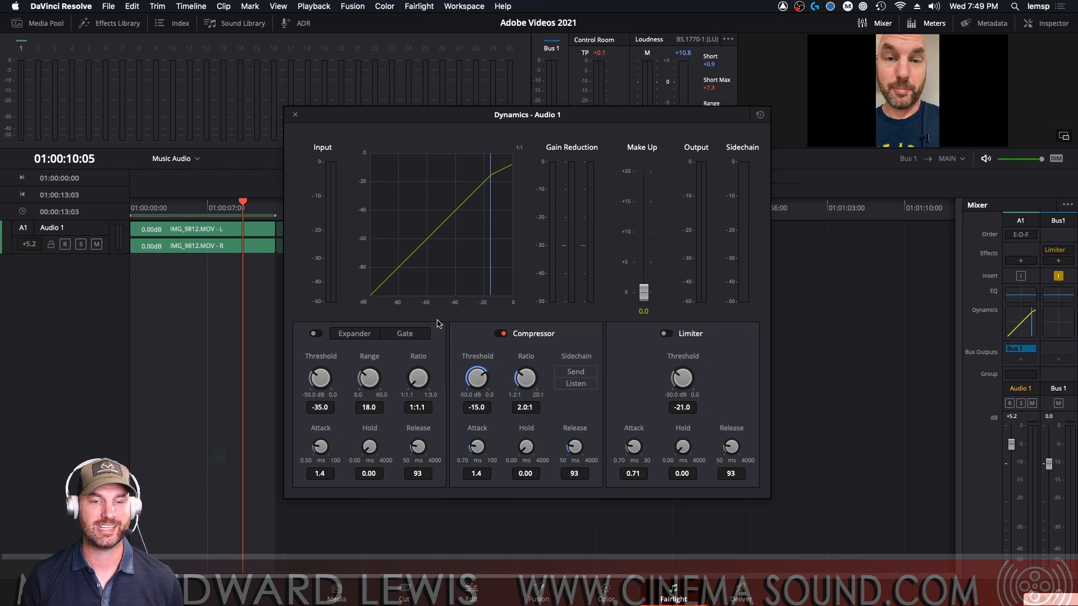
pyautogui.press('Home')
pyautogui.press('space')
pyautogui.moveTo(478, 378); pyautogui.dragTo(420, 431)
pyautogui.moveTo(522, 380); pyautogui.dragTo(551, 348)
pyautogui.press('space')
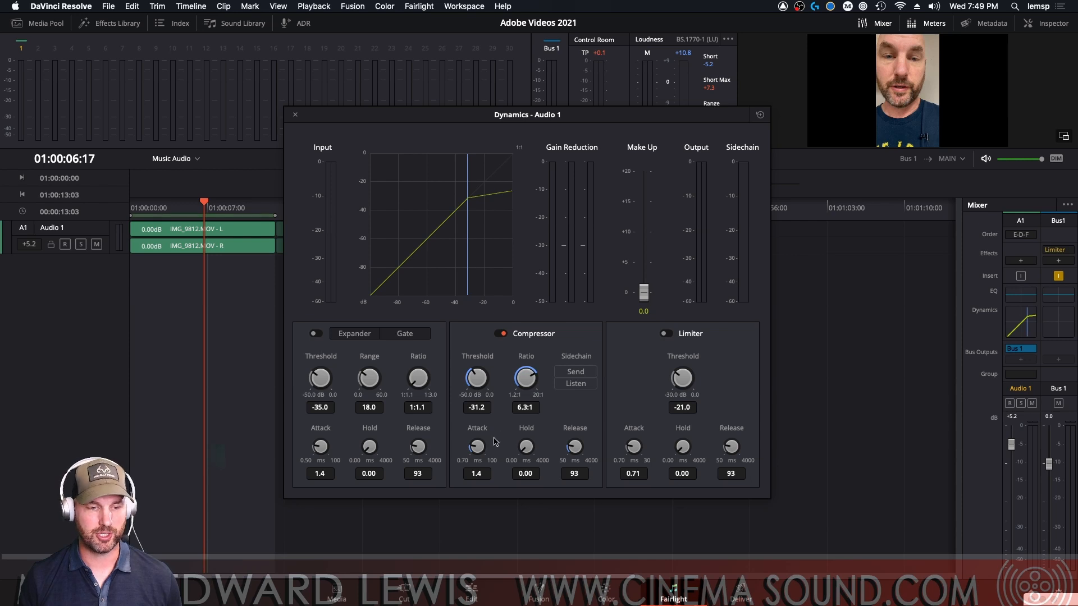
# Play from the start and set the compressor's attack to 48 ms and release to 87 ms.
pyautogui.press('Home')
pyautogui.press('space')
pyautogui.moveTo(479, 445); pyautogui.dragTo(536, 340)
pyautogui.moveTo(575, 445); pyautogui.dragTo(574, 446)
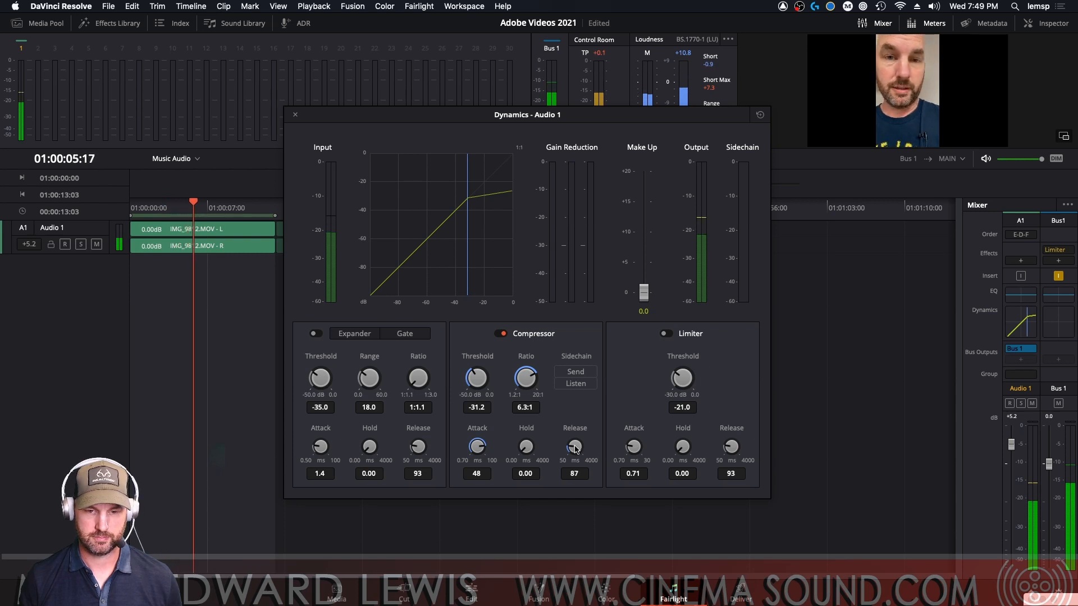
# Lower the compressor threshold to -40.4 dB and raise the make-up gain to 10.0 dB, and stop playback.
pyautogui.moveTo(644, 291); pyautogui.dragTo(645, 264)
pyautogui.moveTo(477, 378); pyautogui.dragTo(444, 453)
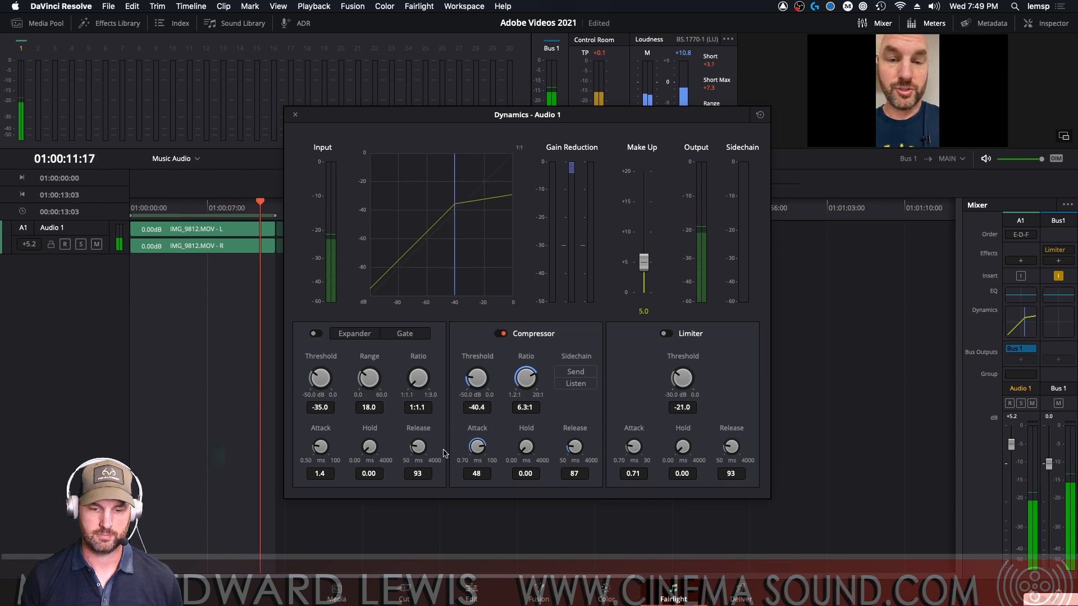
pyautogui.moveTo(644, 262); pyautogui.dragTo(647, 234)
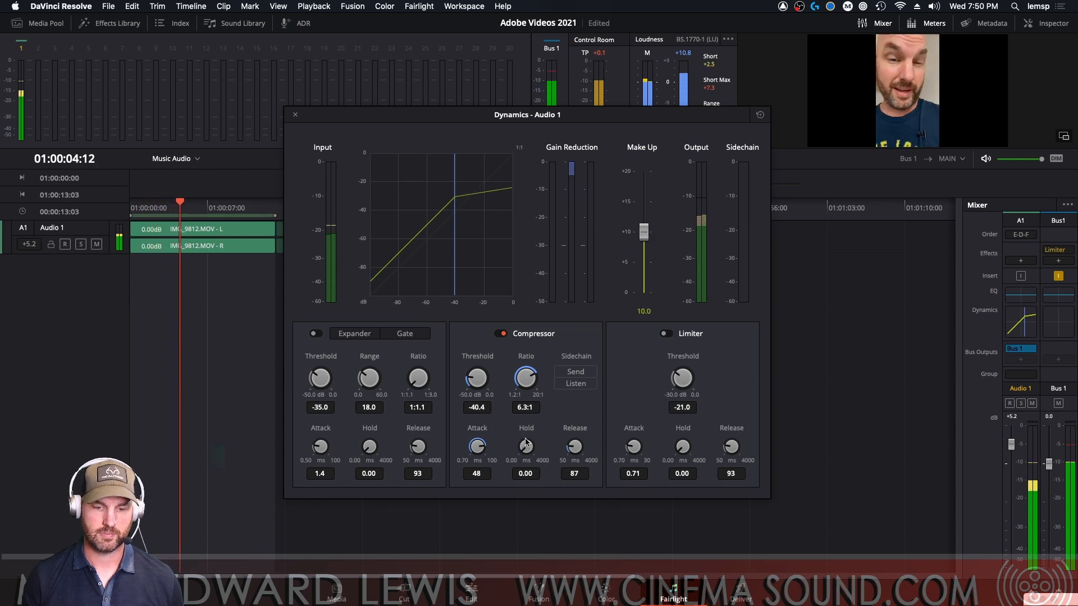
pyautogui.press('space')
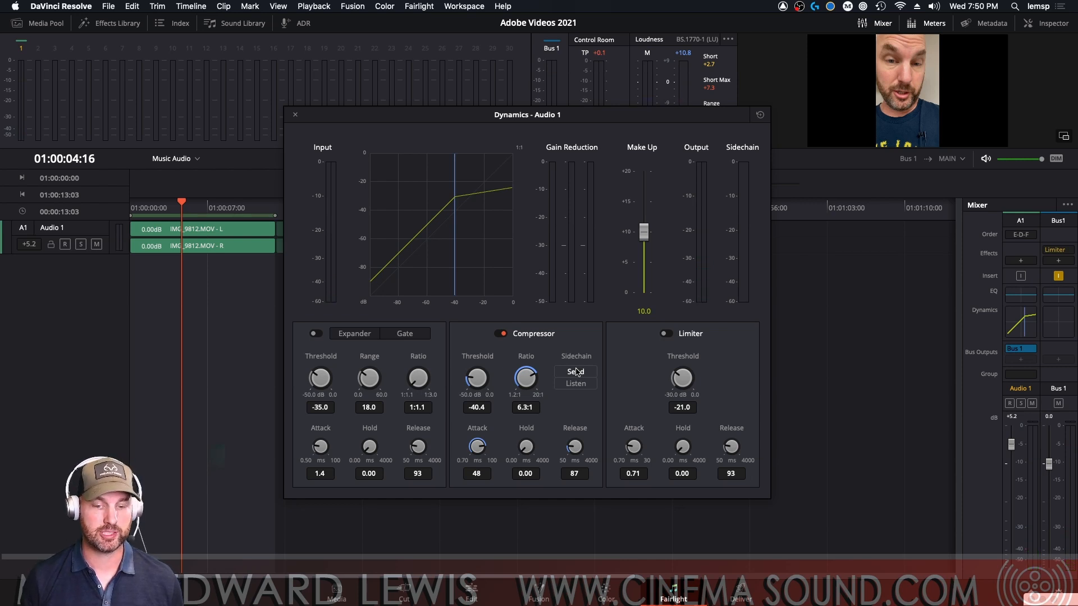
# Set the compressor's attack to 50 ms and its release to 84 ms, keeping the hold at 0.00.
pyautogui.moveTo(528, 450)
pyautogui.mouseDown()
pyautogui.moveTo(550, 409)
pyautogui.moveTo(525, 465)
pyautogui.mouseUp()
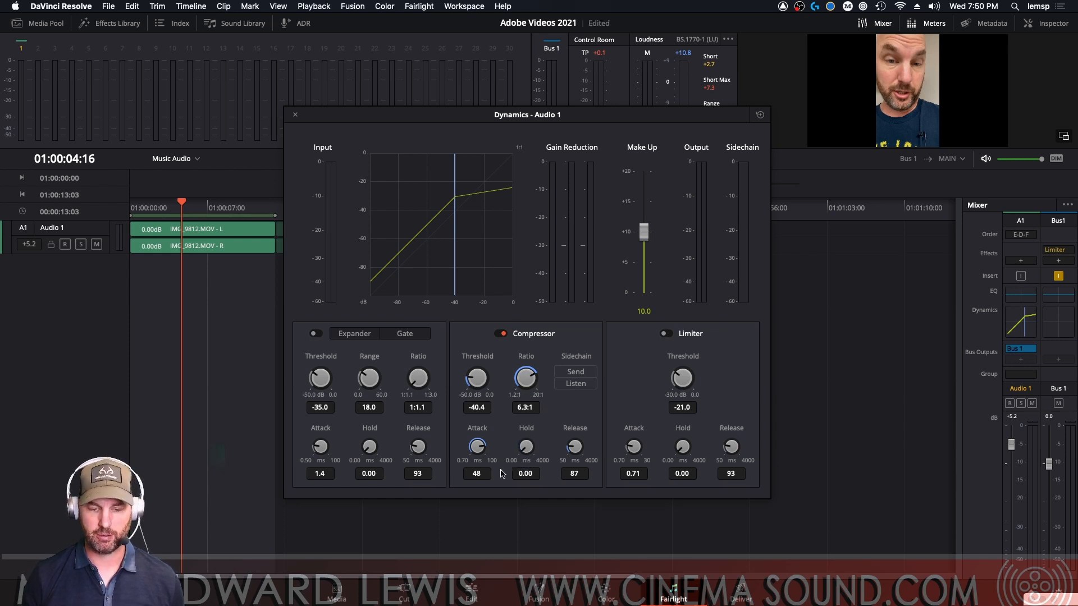
pyautogui.doubleClick(477, 448)
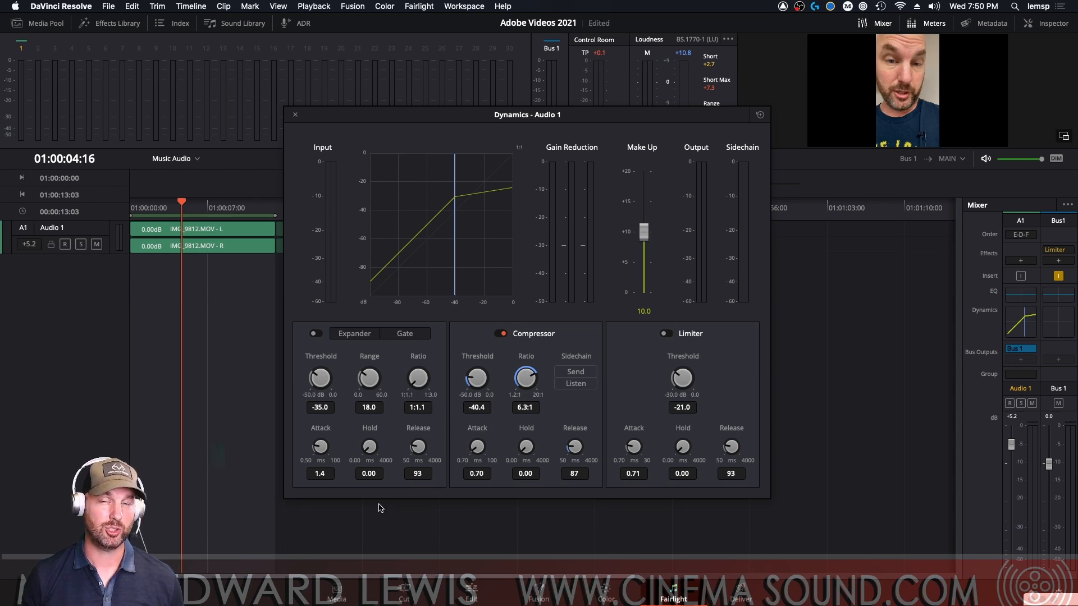
pyautogui.moveTo(379, 504); pyautogui.dragTo(424, 446)
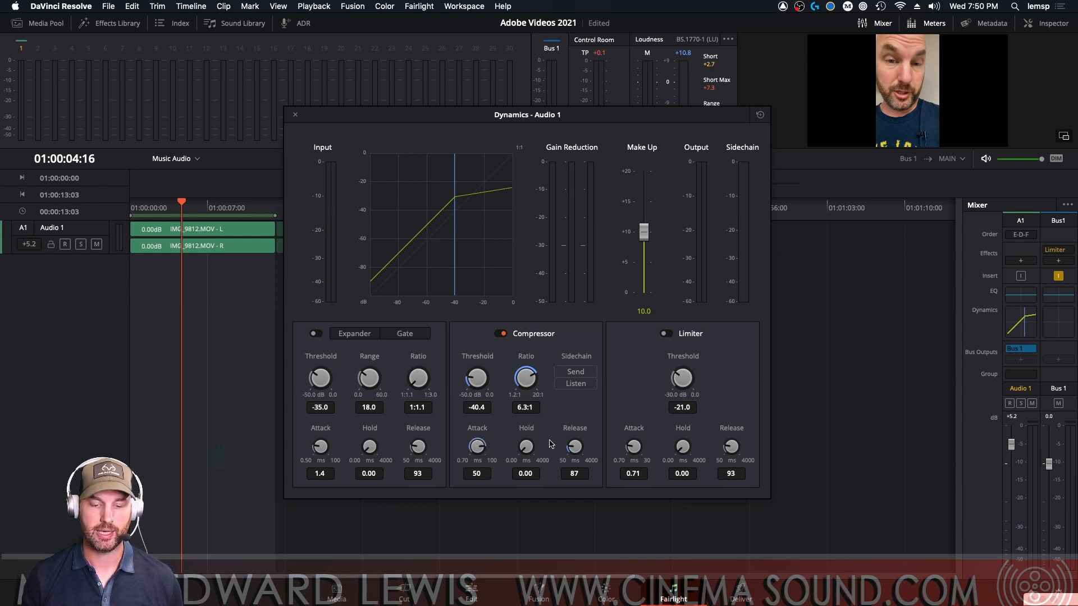
pyautogui.doubleClick(574, 446)
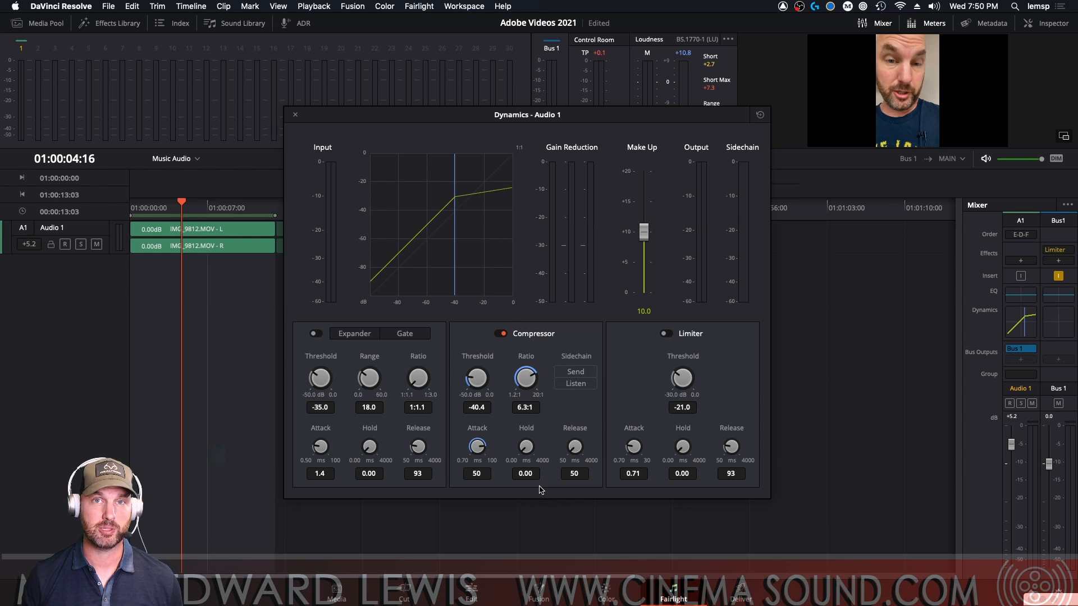
pyautogui.moveTo(539, 486)
pyautogui.mouseDown()
pyautogui.moveTo(558, 452)
pyautogui.moveTo(551, 468)
pyautogui.mouseUp()
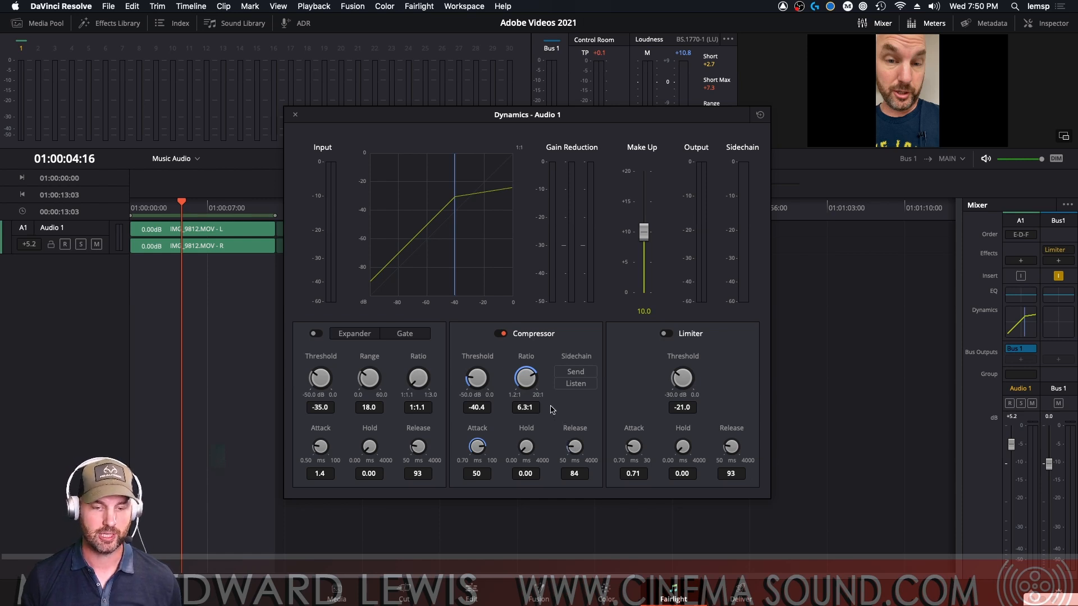
# Play the clip from the start and raise the compressor ratio to 7.0:1.
pyautogui.press('Home')
pyautogui.press('space')
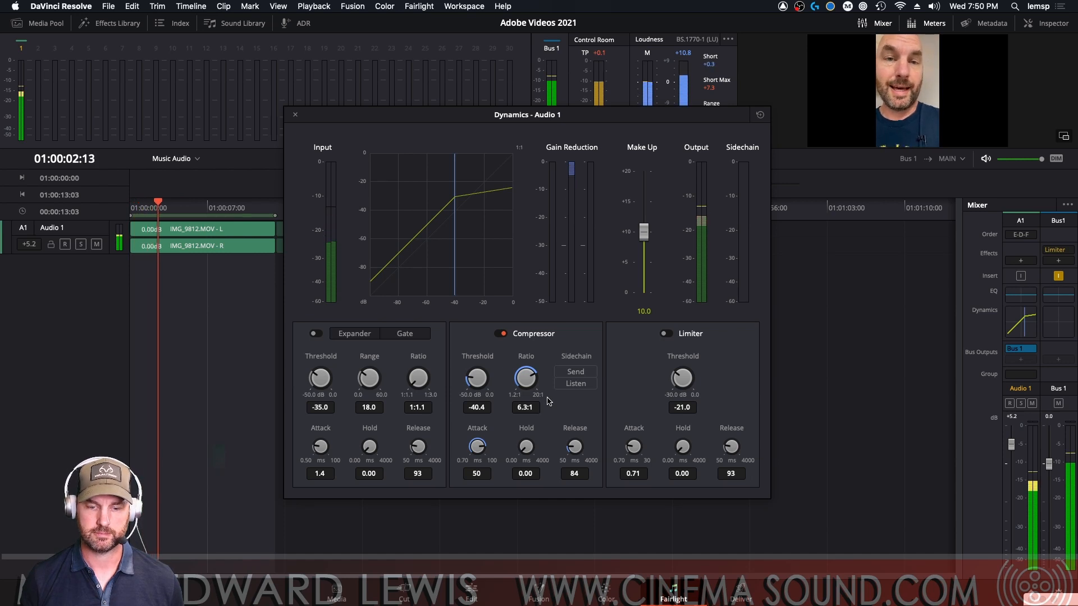
pyautogui.moveTo(525, 382); pyautogui.dragTo(525, 378)
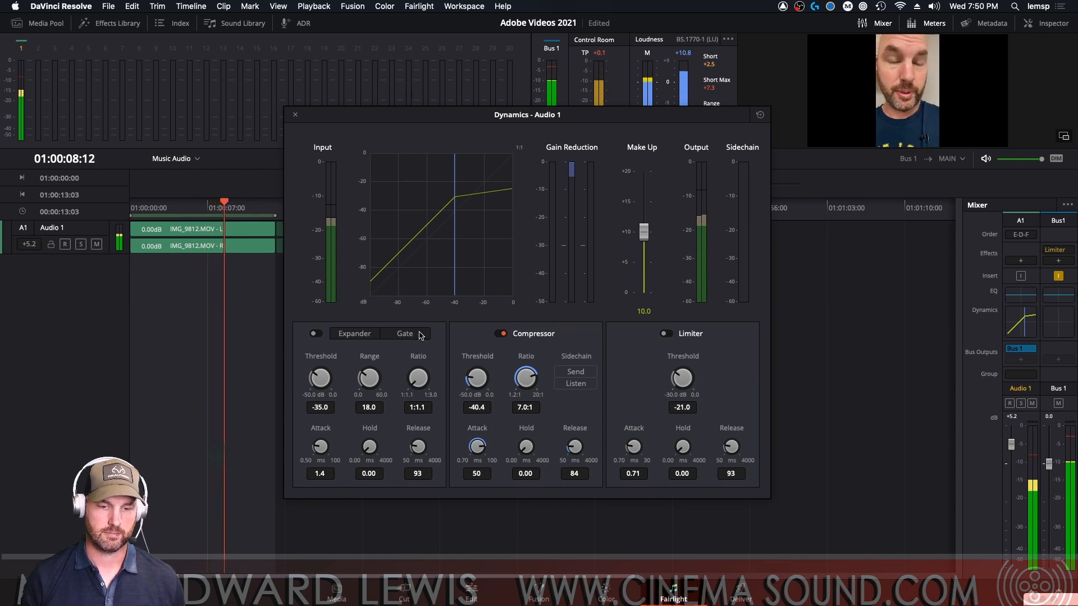
# Listen to the clip from the start with the compressor bypassed, and re-enable it after stopping playback.
pyautogui.click(501, 334)
pyautogui.press('Home')
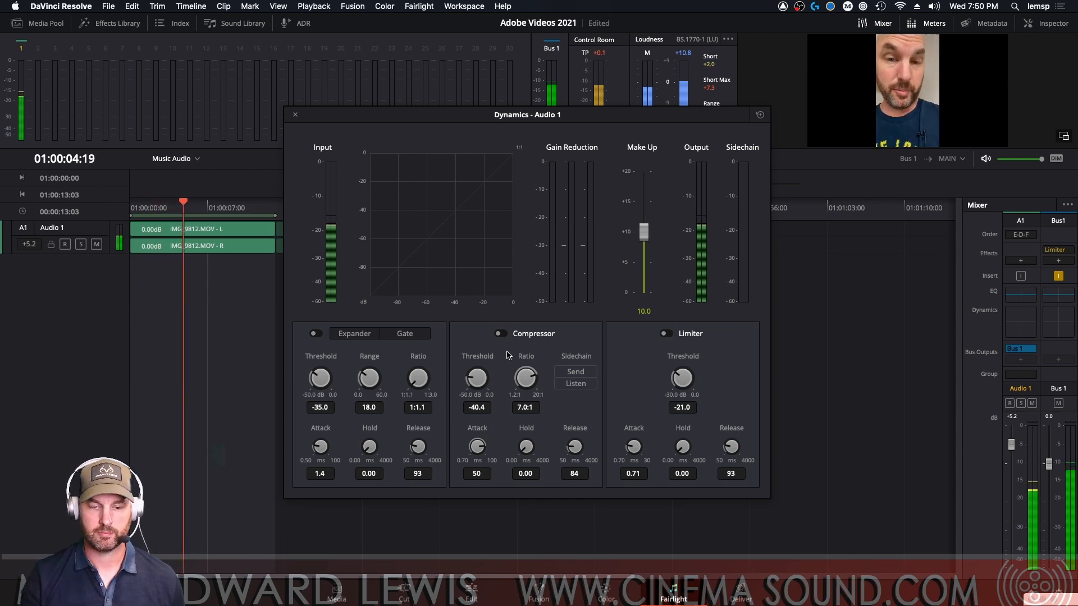
pyautogui.press('space')
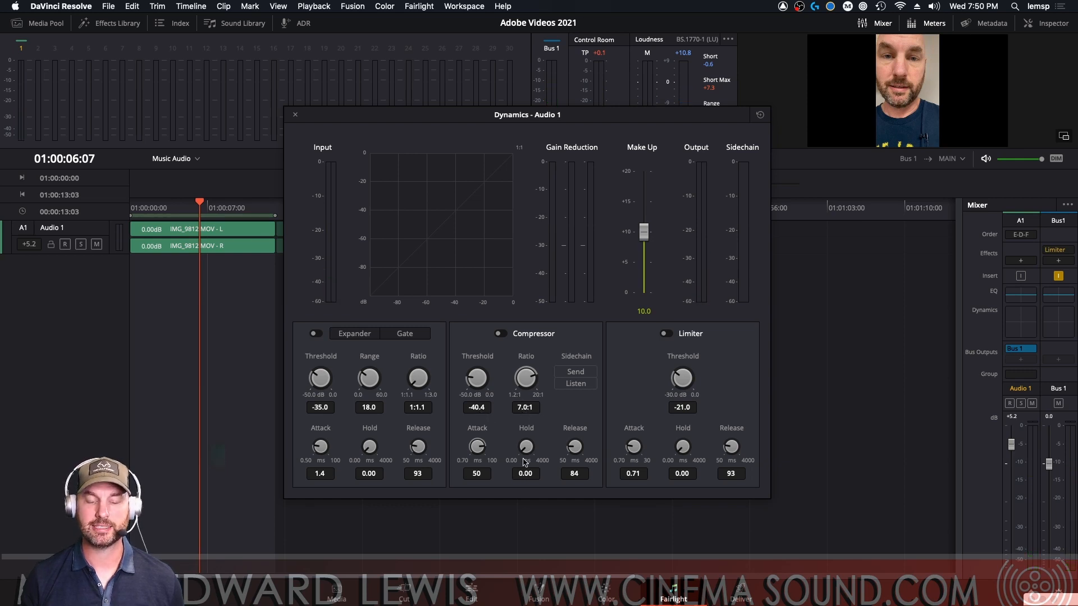
pyautogui.click(499, 333)
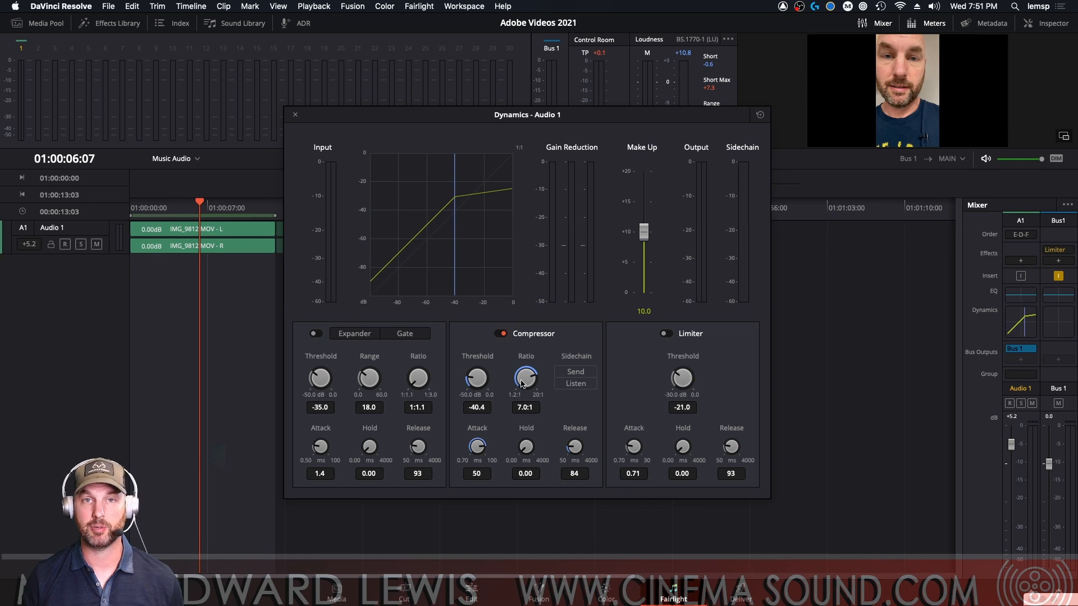
# Switch to Premiere Pro and set the Tube-modeled Compressor's threshold to -40 dB, output gain to 10 dB and ratio to 7.
pyautogui.press('super+Tab')
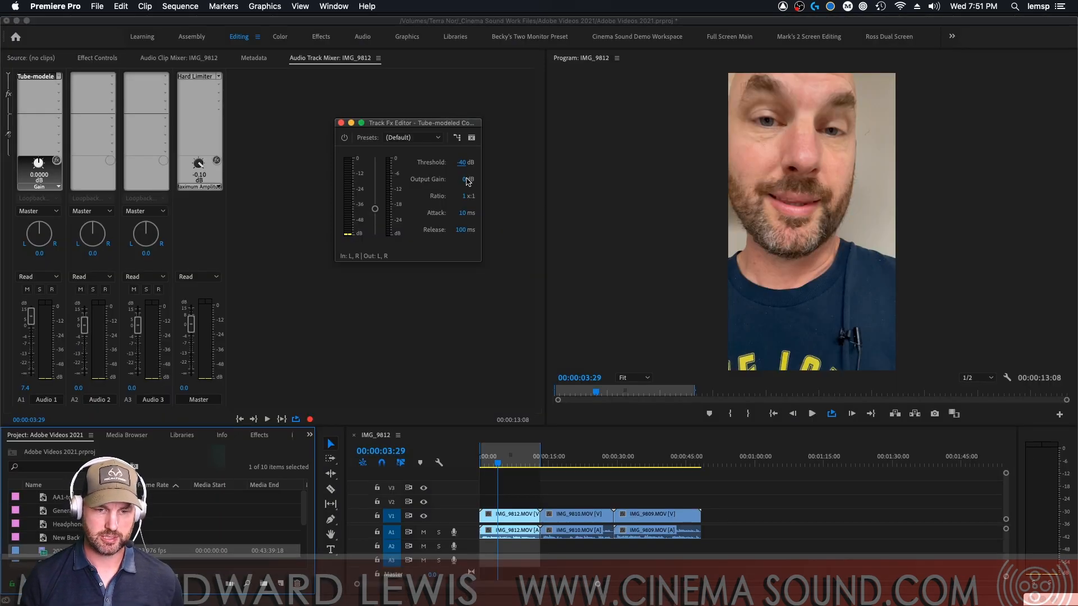
pyautogui.click(466, 180)
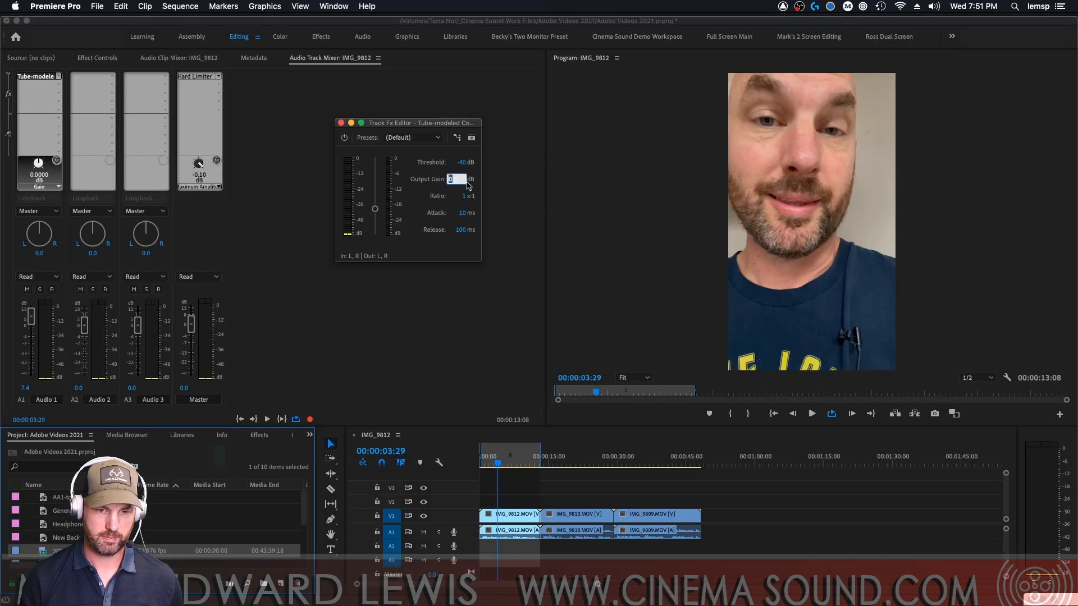
pyautogui.write('10')
pyautogui.press('Return')
pyautogui.click(465, 196)
pyautogui.write('7')
pyautogui.press('Return')
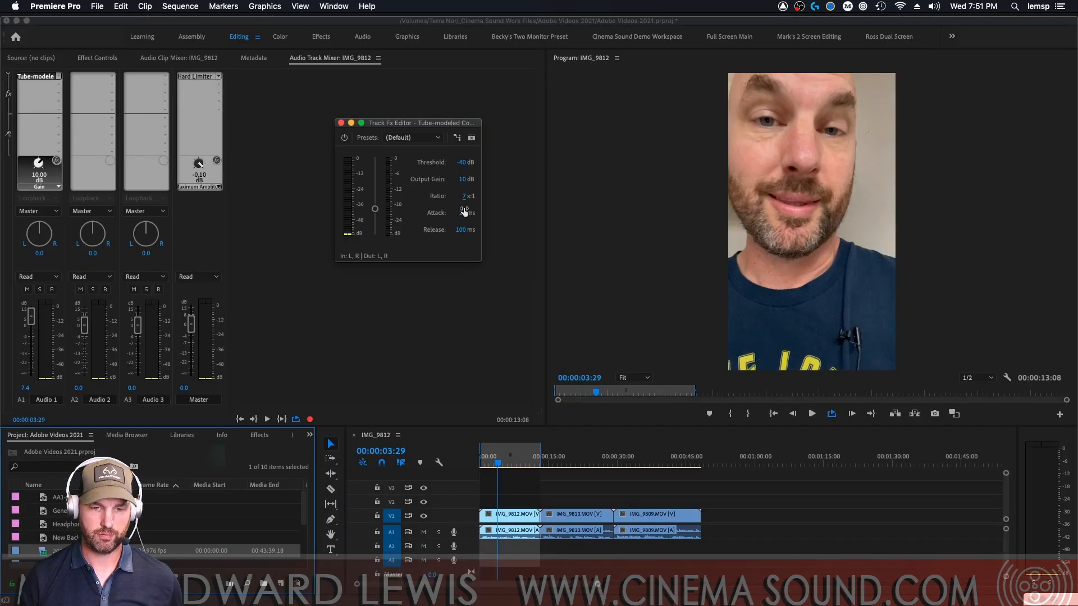
# Set the Tube-modeled Compressor's attack to 50 ms and release to 84 ms, and play the sequence.
pyautogui.click(461, 212)
pyautogui.write('50')
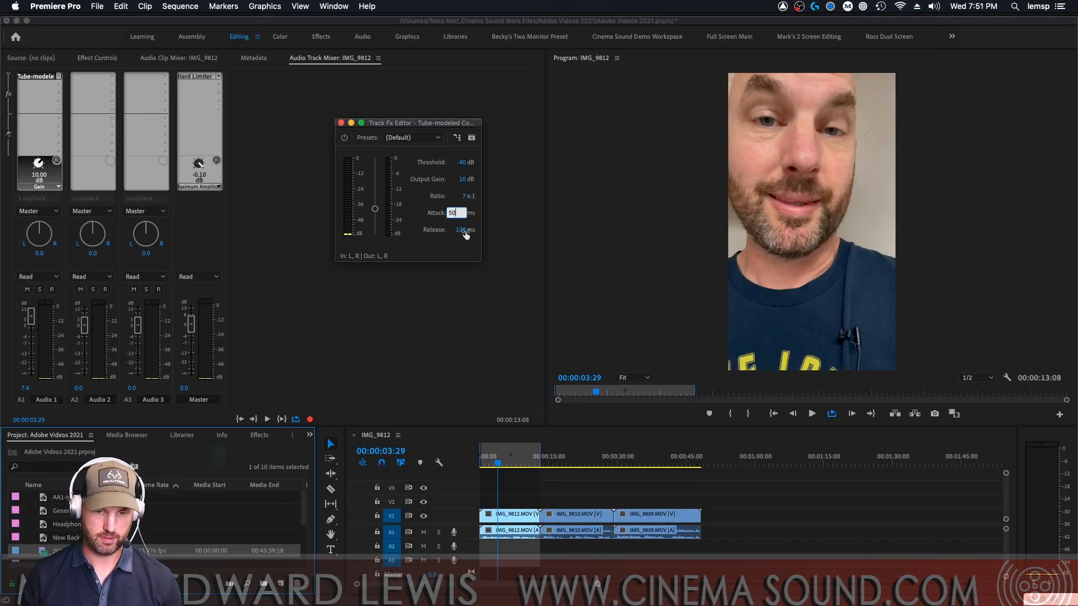
pyautogui.moveTo(460, 233); pyautogui.dragTo(463, 277)
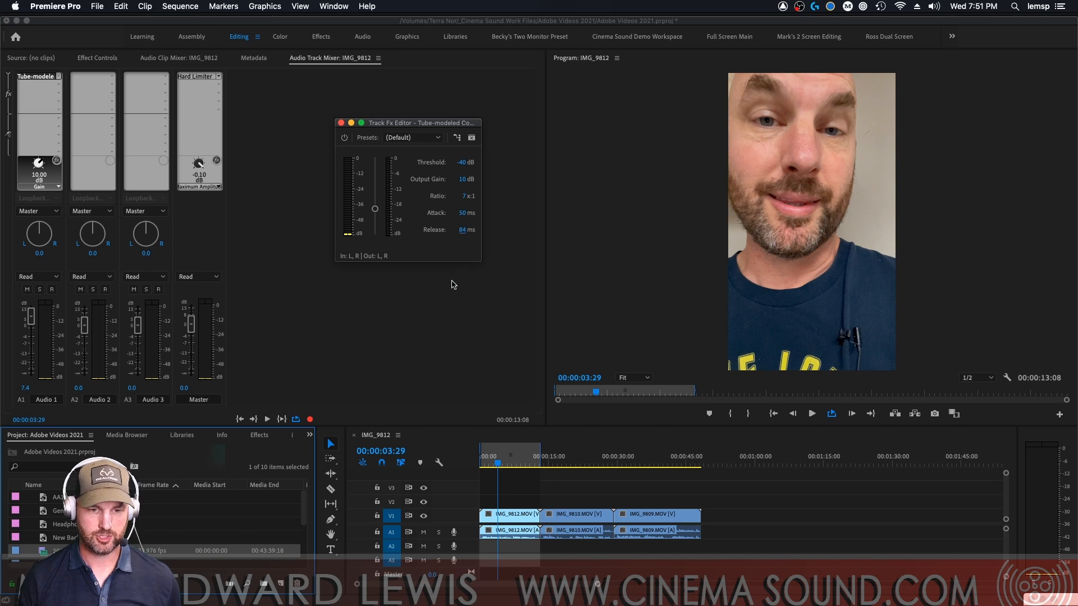
pyautogui.press('space')
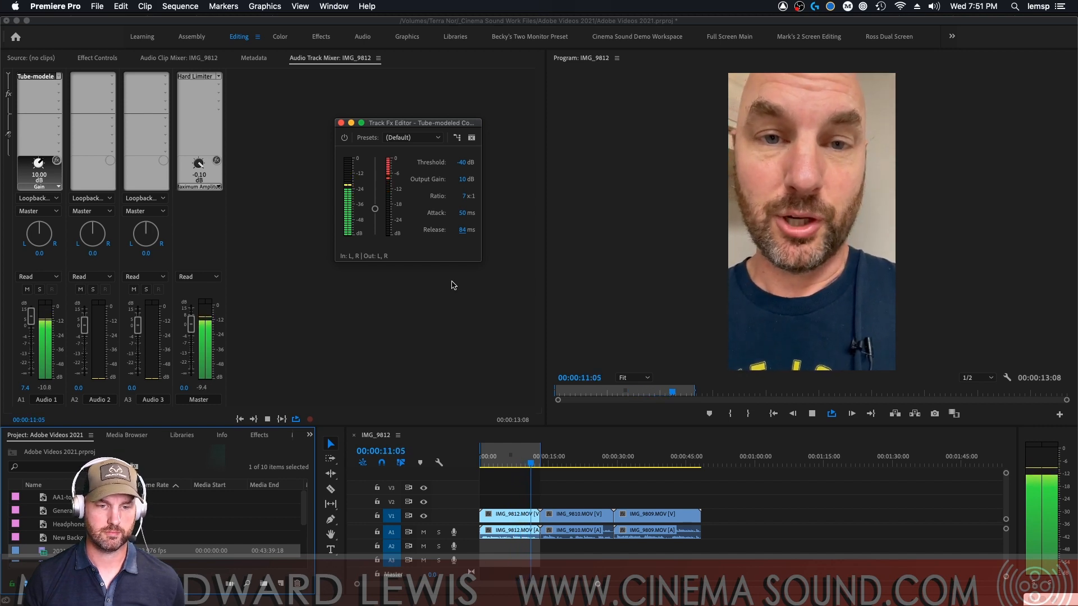
# Stop and replay the sequence, and switch to DaVinci Resolve to play the clip from the start for comparison.
pyautogui.press('space')
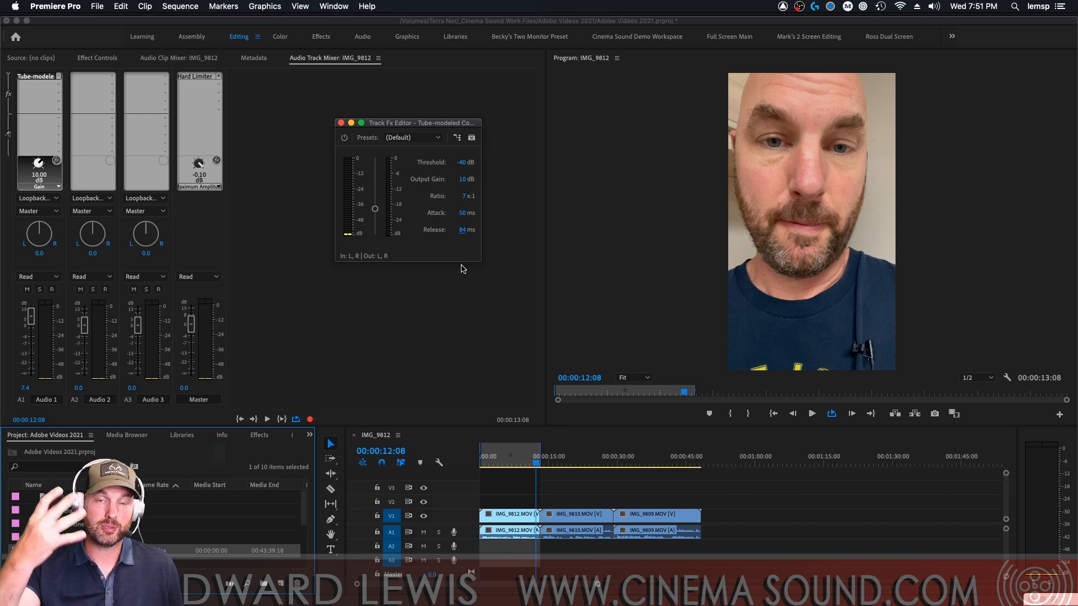
pyautogui.press('space')
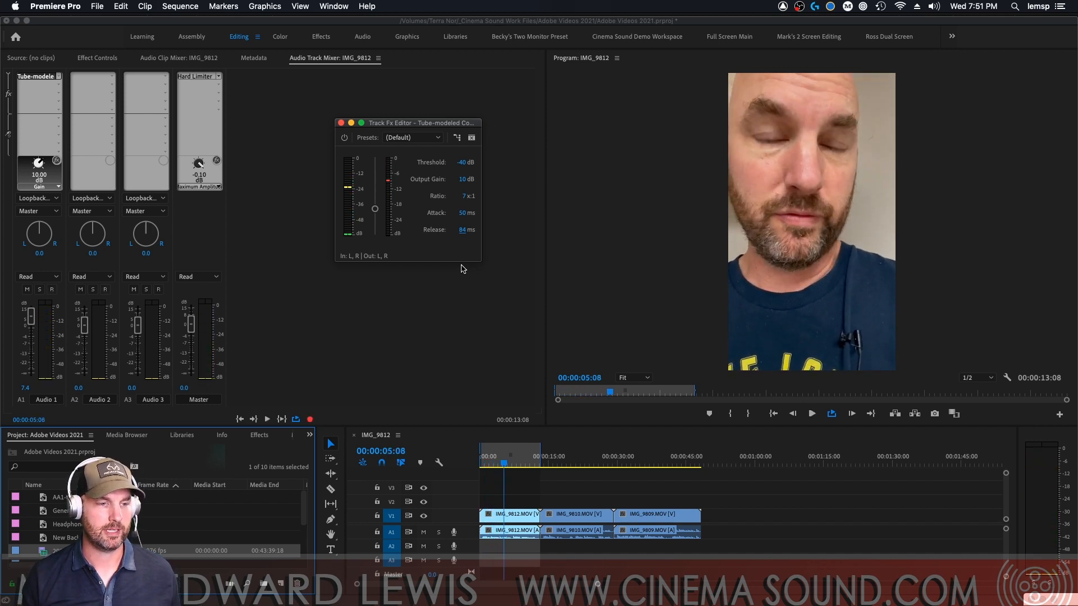
pyautogui.press('super+Tab')
pyautogui.press('Home')
pyautogui.press('space')
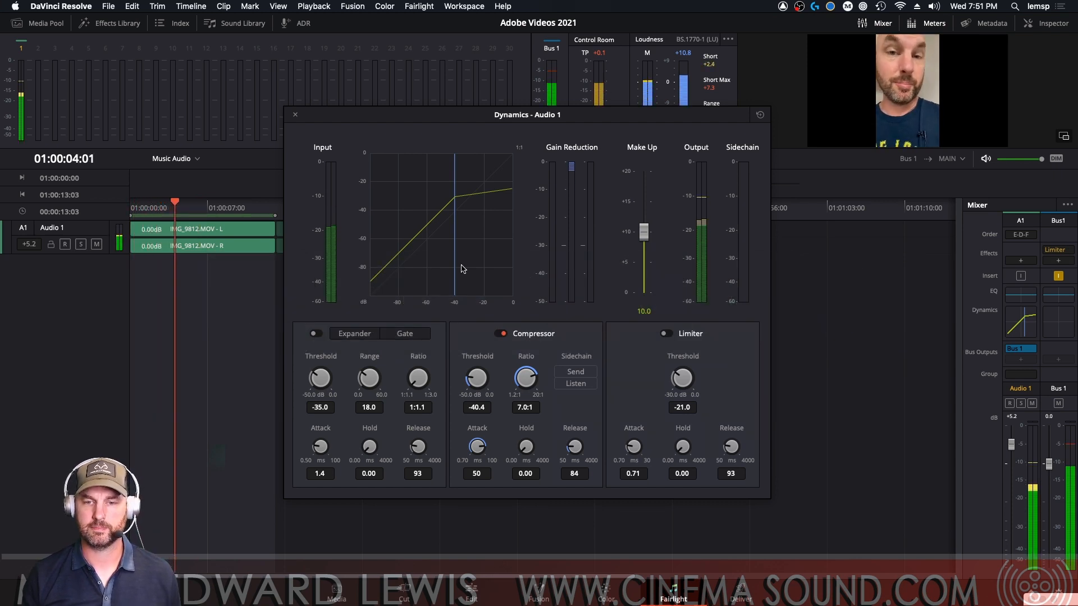
# Switch back to Premiere Pro and listen to the compressed sequence from the start.
pyautogui.press('super+Tab')
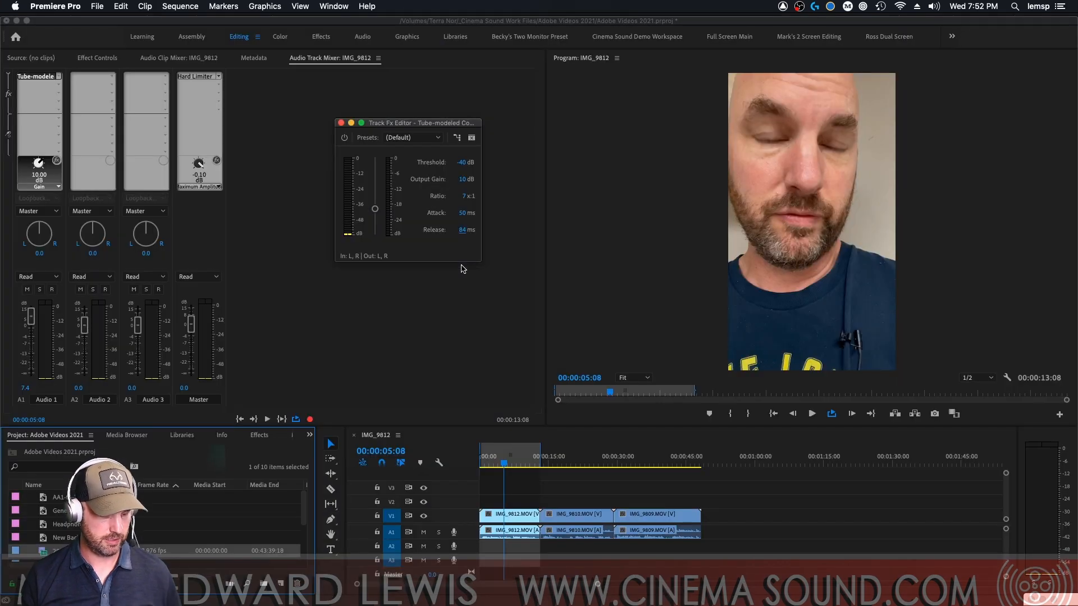
pyautogui.press('Home')
pyautogui.press('space')
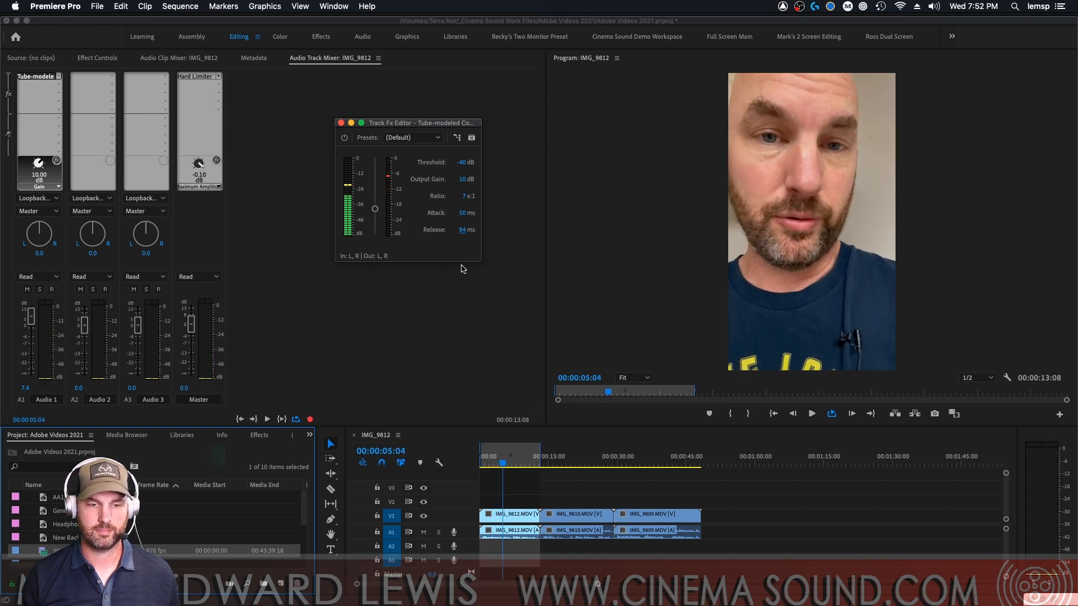
# Switch to DaVinci Resolve, play the clip from the start, and lower the compressor's attack to 19 ms and release to 50 ms.
pyautogui.press('super+Tab')
pyautogui.press('Home')
pyautogui.press('space')
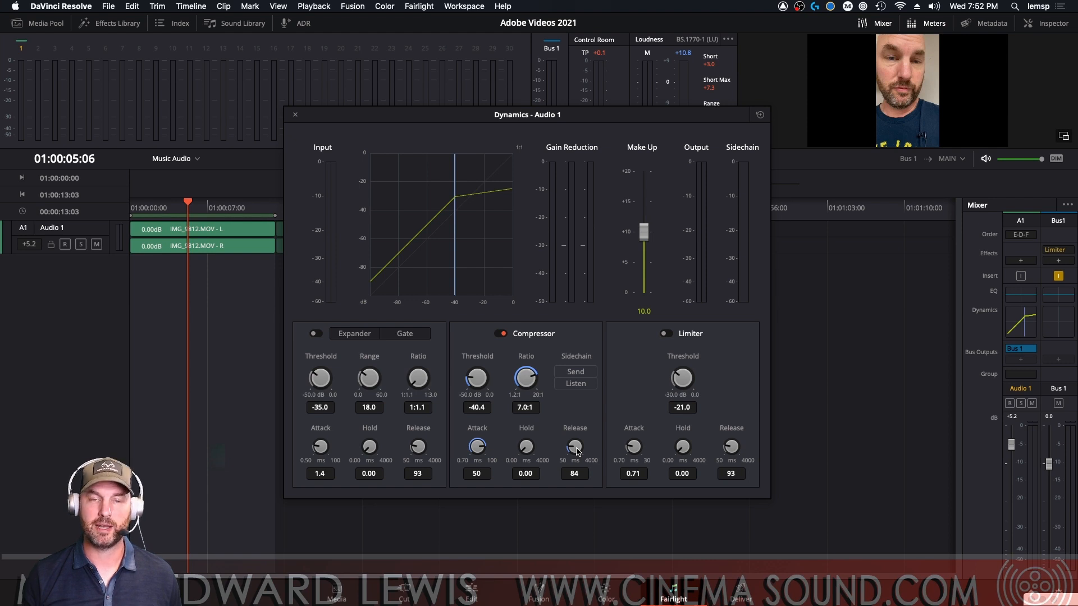
pyautogui.moveTo(473, 449); pyautogui.dragTo(430, 480)
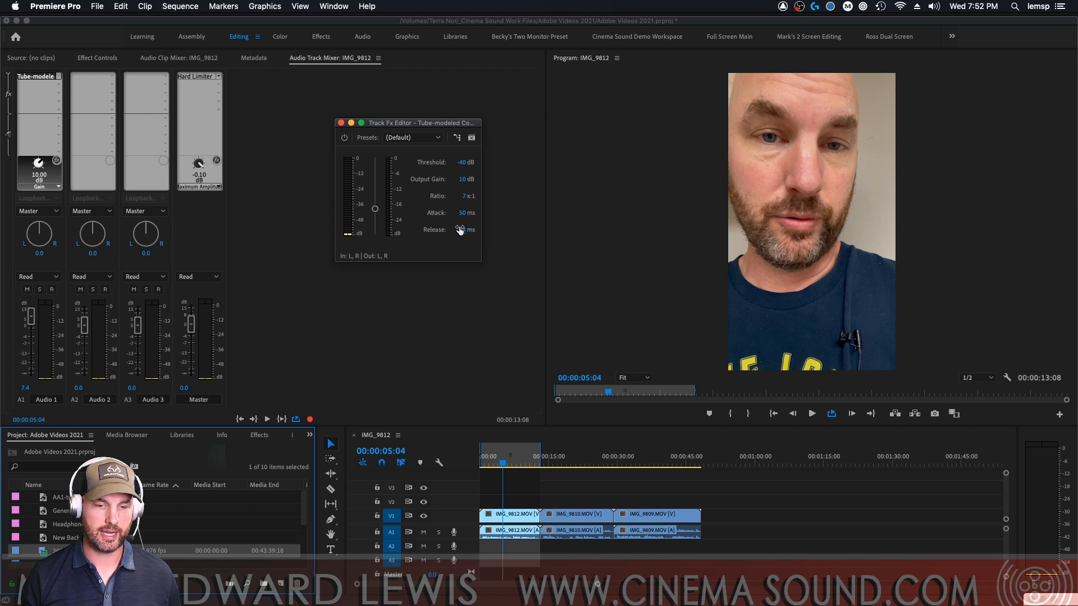
# Switch to Premiere Pro and set the Tube-modeled Compressor's release to 25 ms and attack to 15 ms.
pyautogui.click(460, 229)
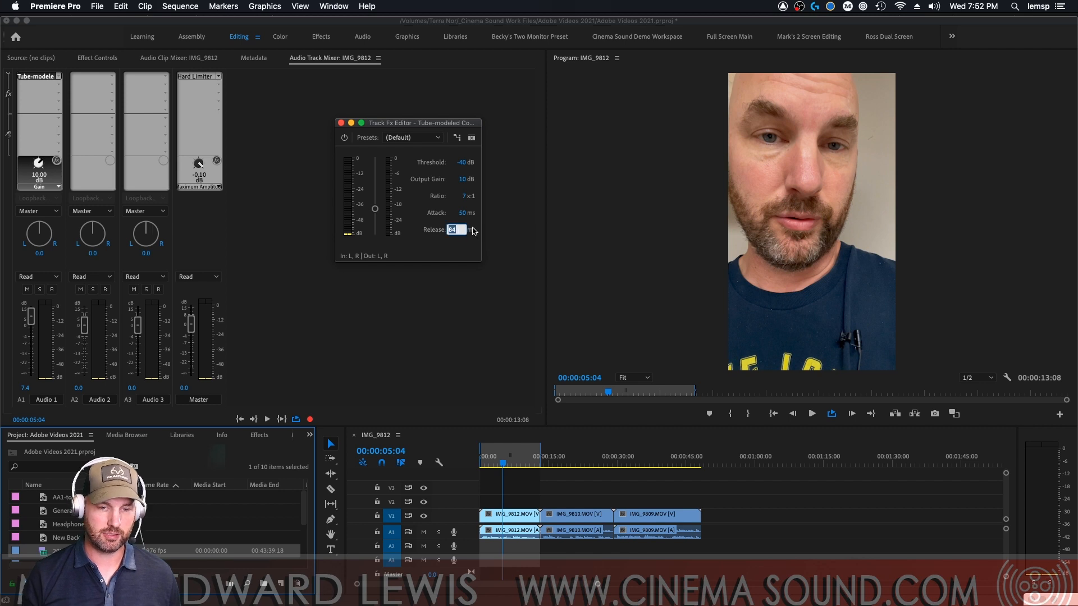
pyautogui.press('Tab')
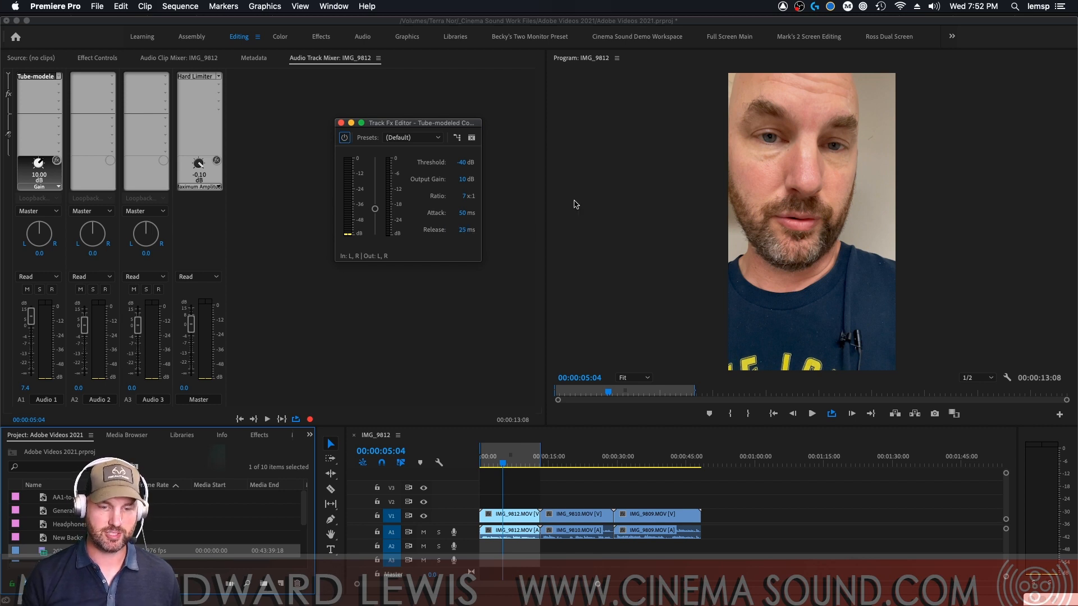
pyautogui.click(463, 213)
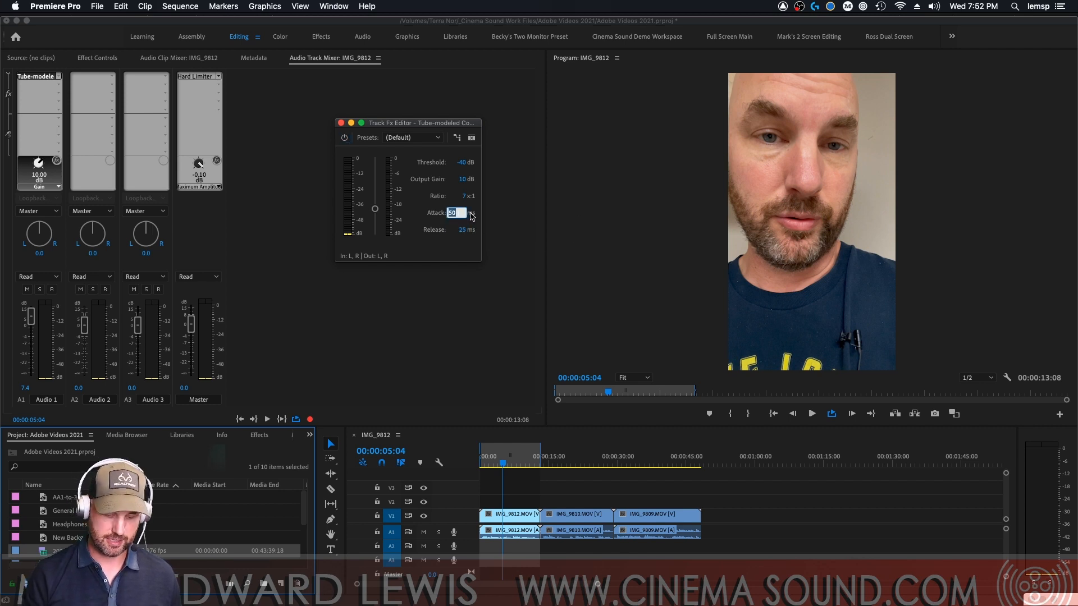
pyautogui.press('Tab')
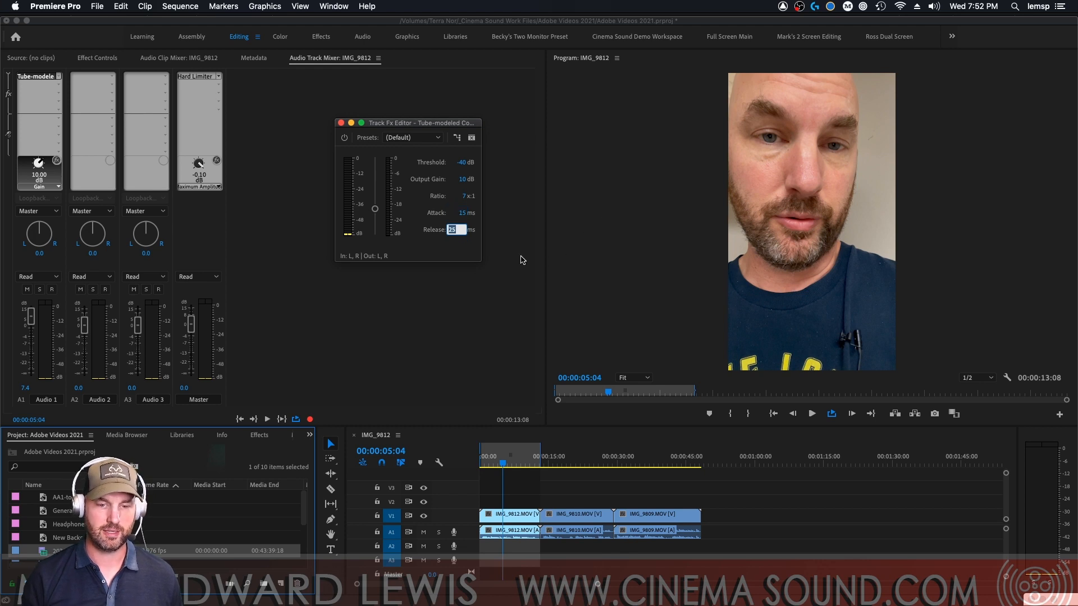
pyautogui.press('Tab')
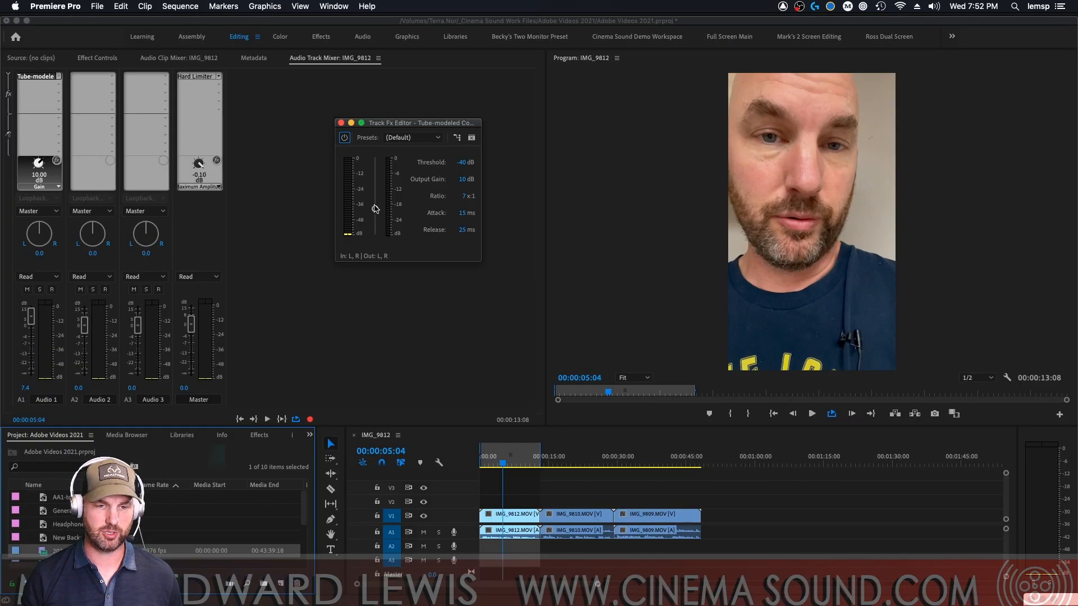
pyautogui.moveTo(376, 208); pyautogui.dragTo(368, 264)
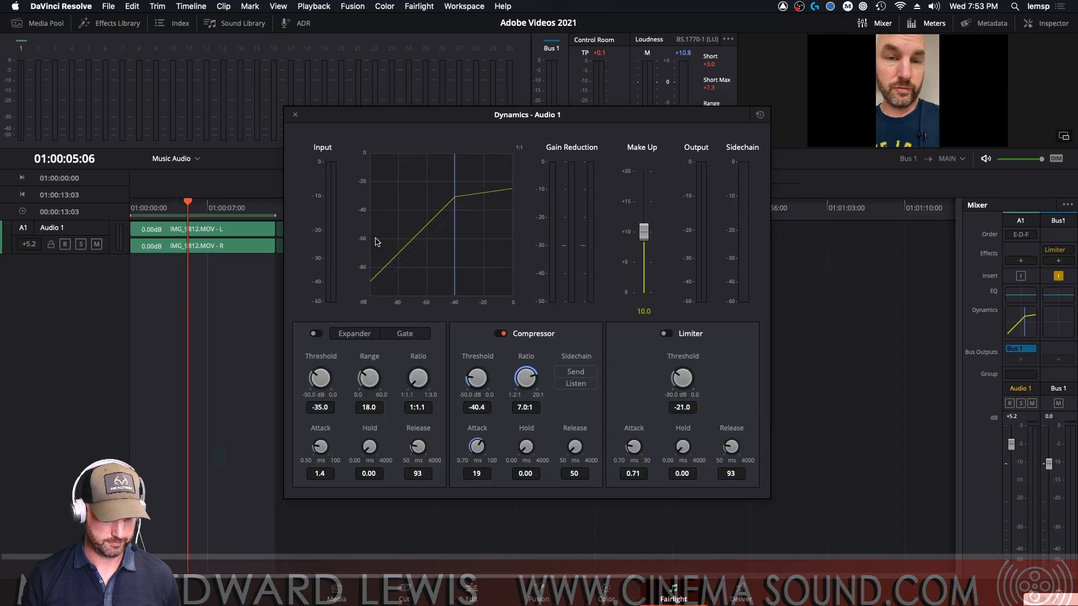
# Play the clip from the start in DaVinci Resolve and in Premiere Pro to compare the faster attack and release settings.
pyautogui.press('Home')
pyautogui.press('space')
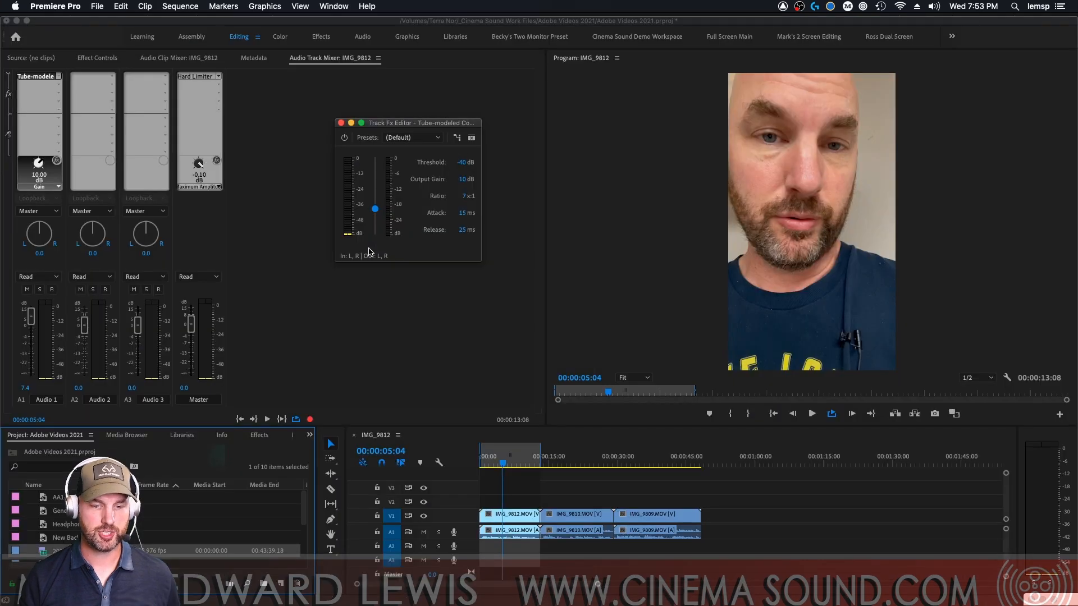
pyautogui.press('Home')
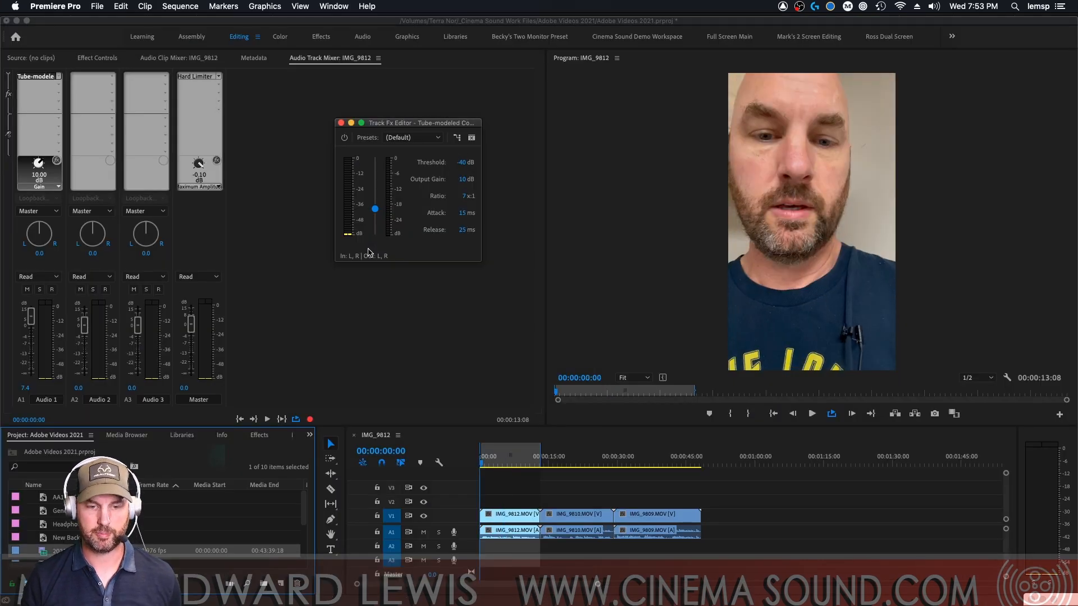
pyautogui.press('space')
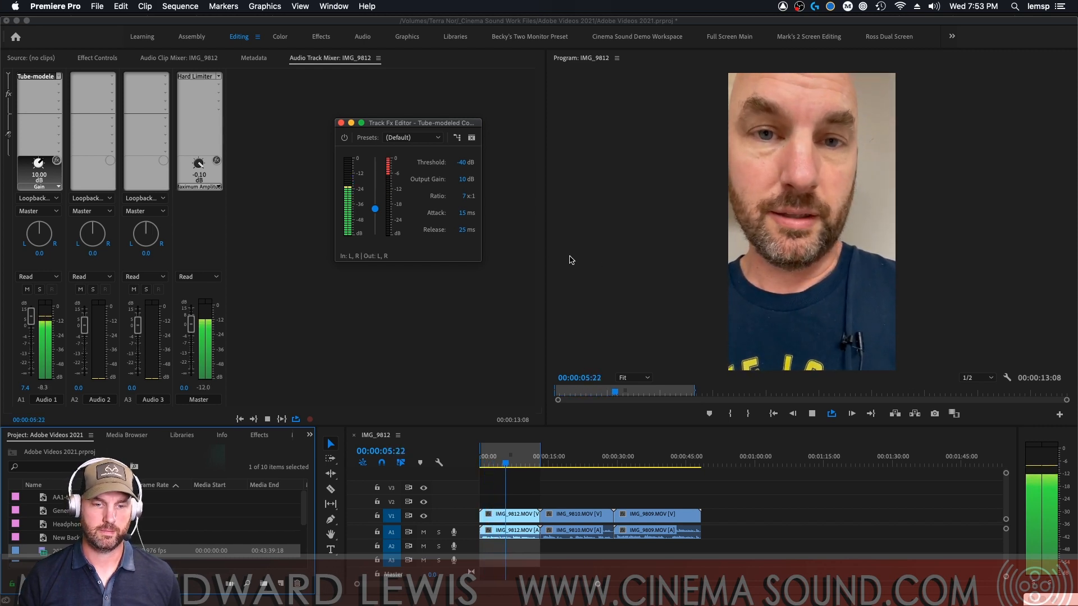
# Stop playback, raise the Tube-modeled Compressor's release to 46 ms, and replay the sequence from the start.
pyautogui.press('space')
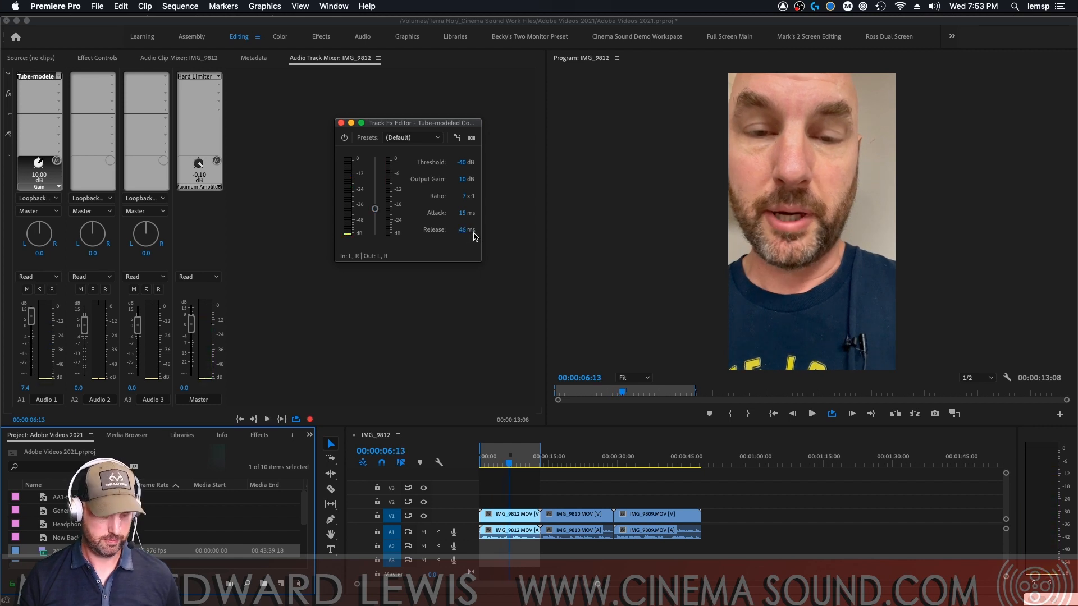
pyautogui.press('Home')
pyautogui.press('space')
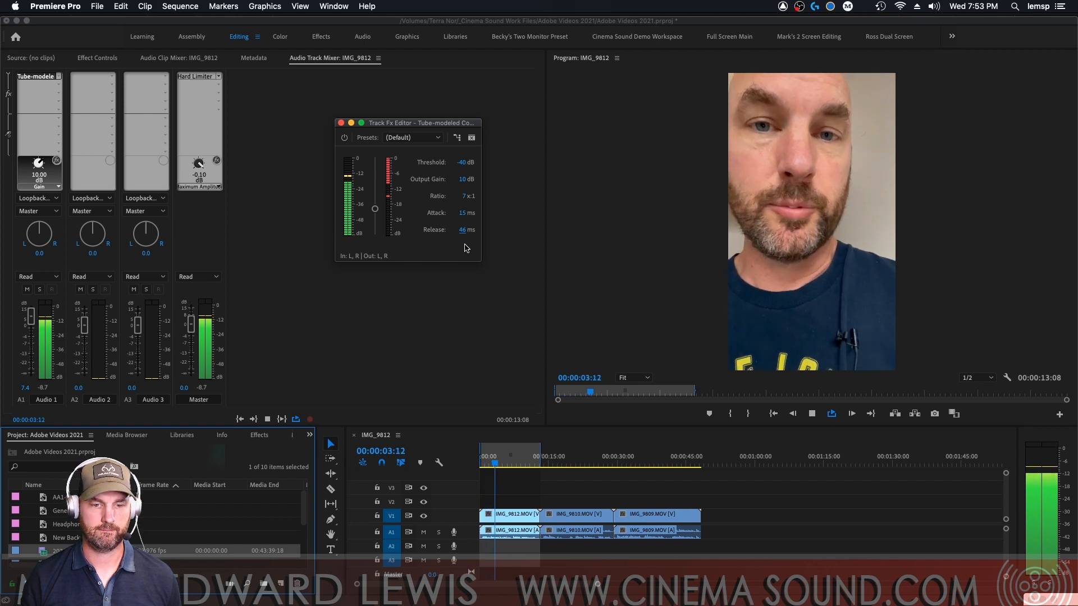
# Switch to DaVinci Resolve and replay the clip from the start, and return to Premiere Pro to play the same passage.
pyautogui.press('super+Tab')
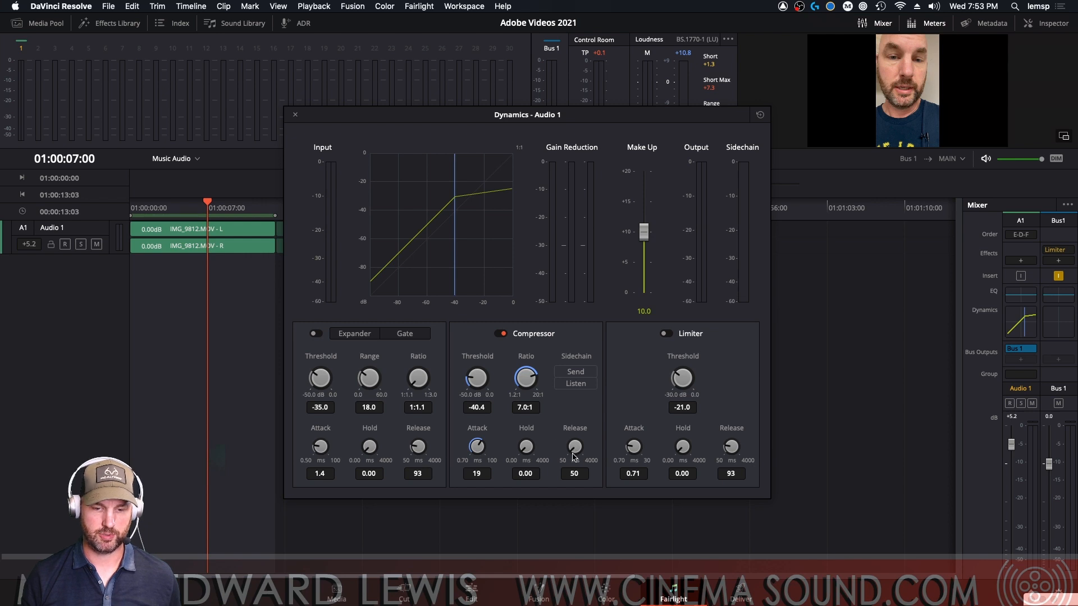
pyautogui.press('space')
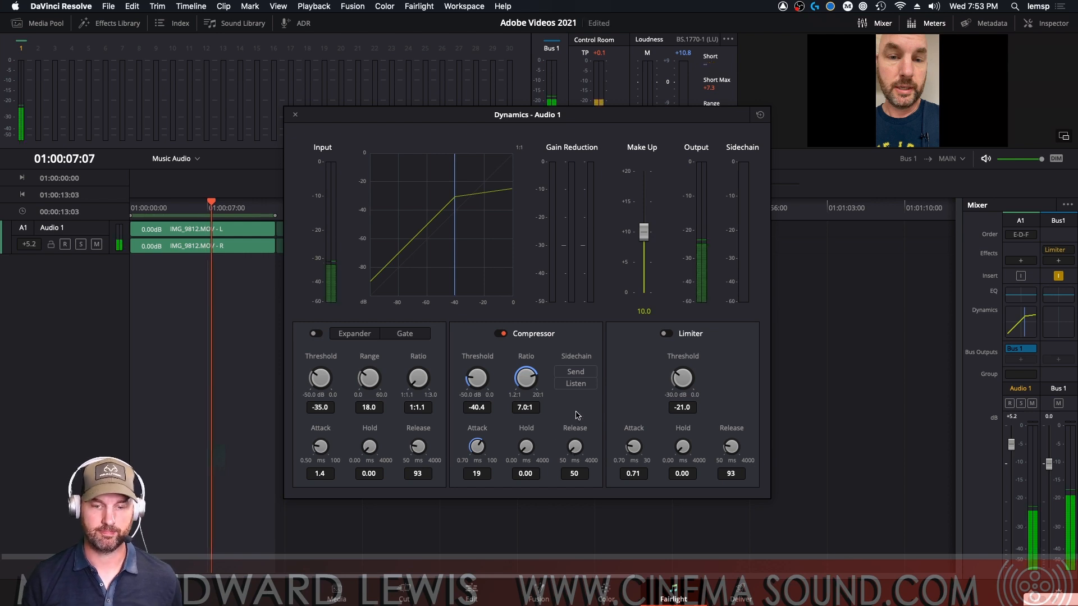
pyautogui.press('Home')
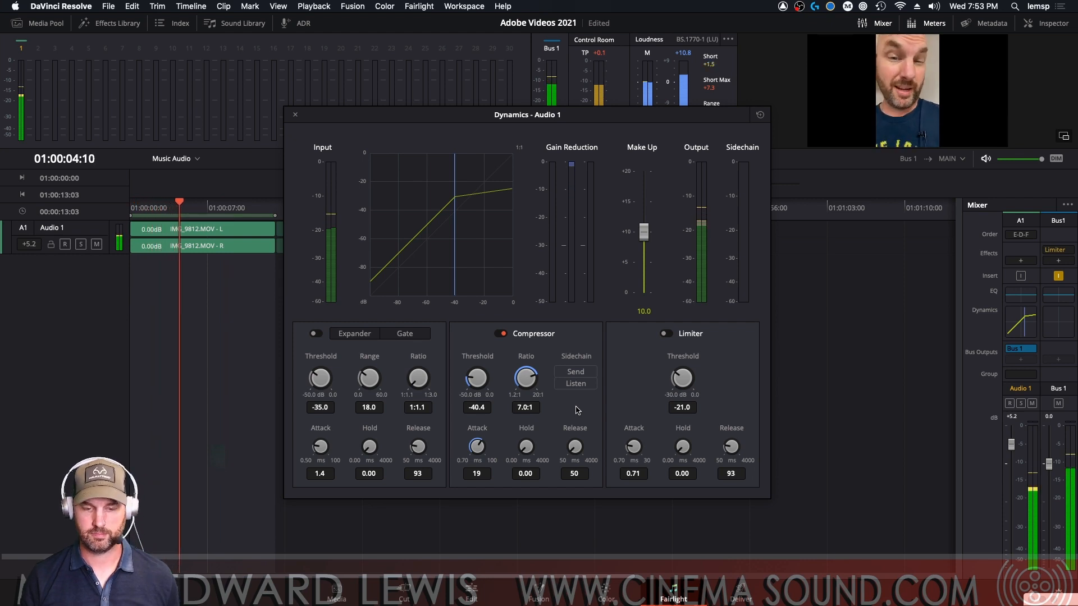
pyautogui.press('super+Tab')
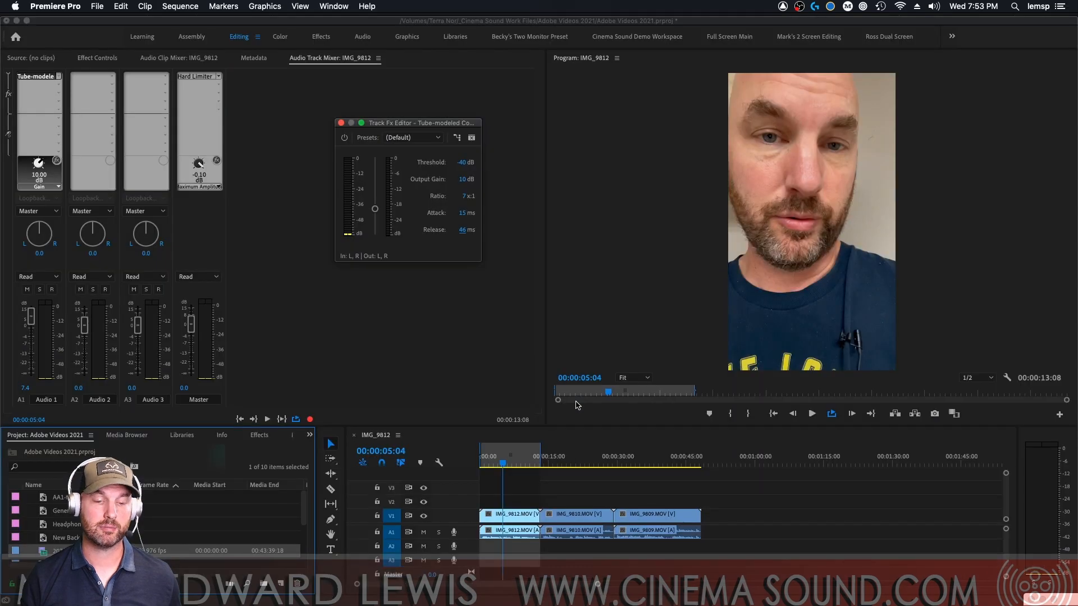
pyautogui.press('Home')
pyautogui.press('space')
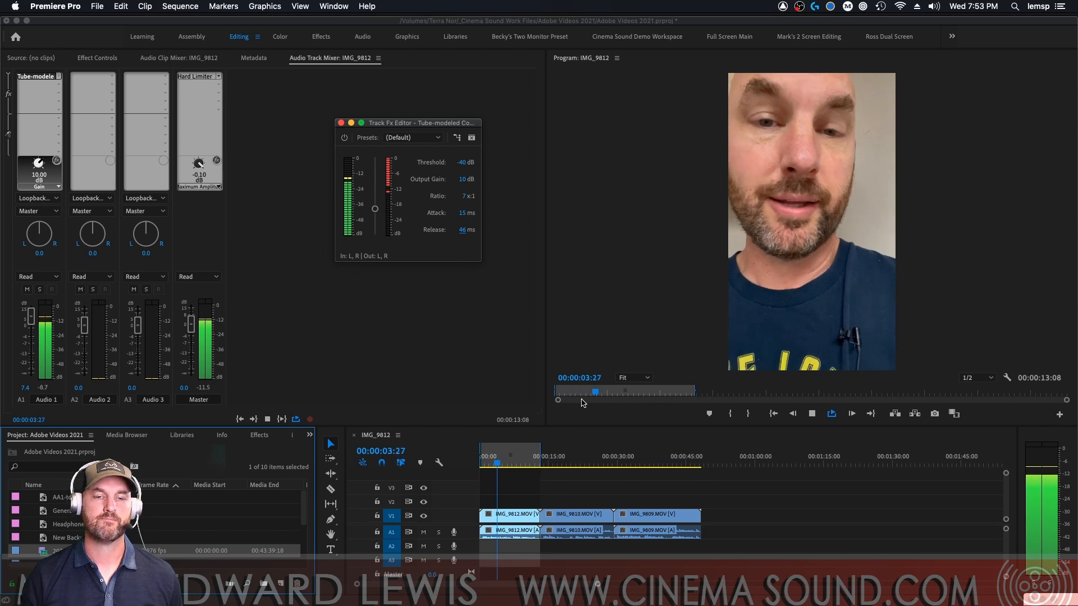
# Set the Tube-modeled Compressor's attack to 0 ms and release to 67 ms while replaying the sequence from the start.
pyautogui.press('space')
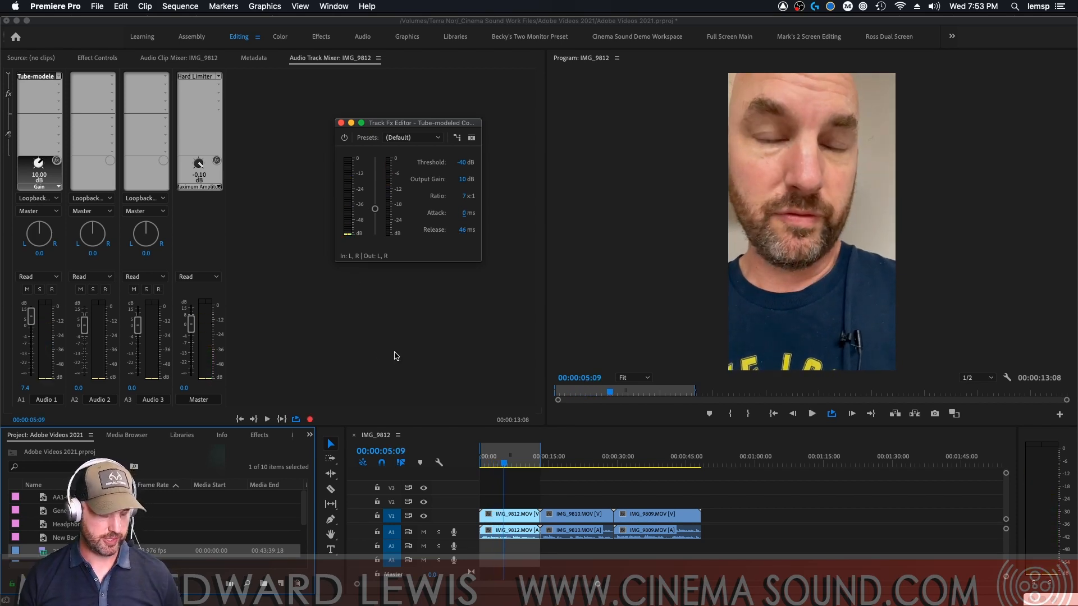
pyautogui.press('Home')
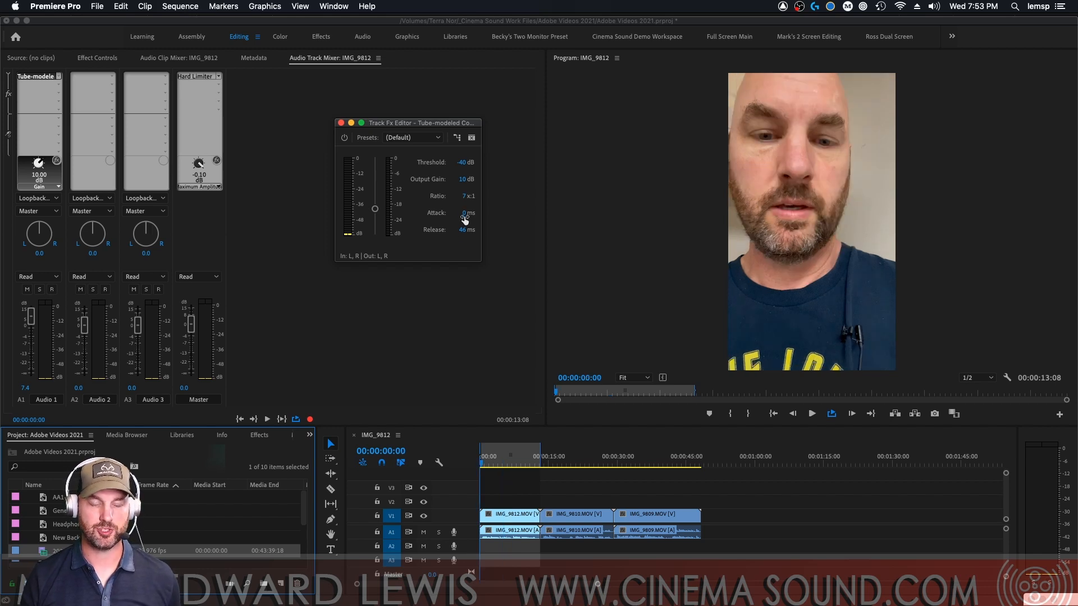
pyautogui.moveTo(462, 230); pyautogui.dragTo(474, 228)
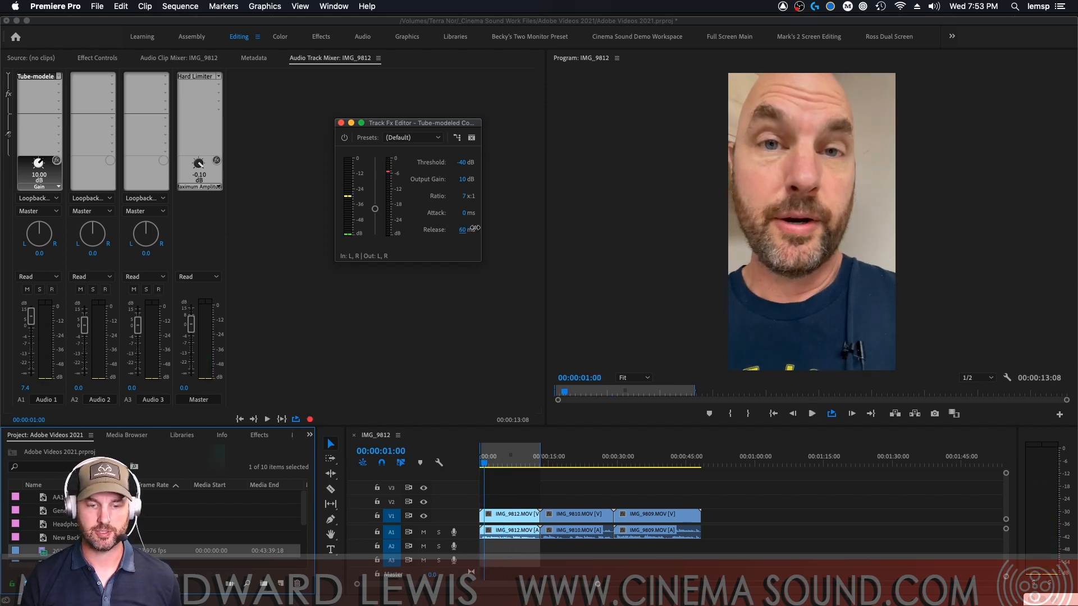
pyautogui.press('space')
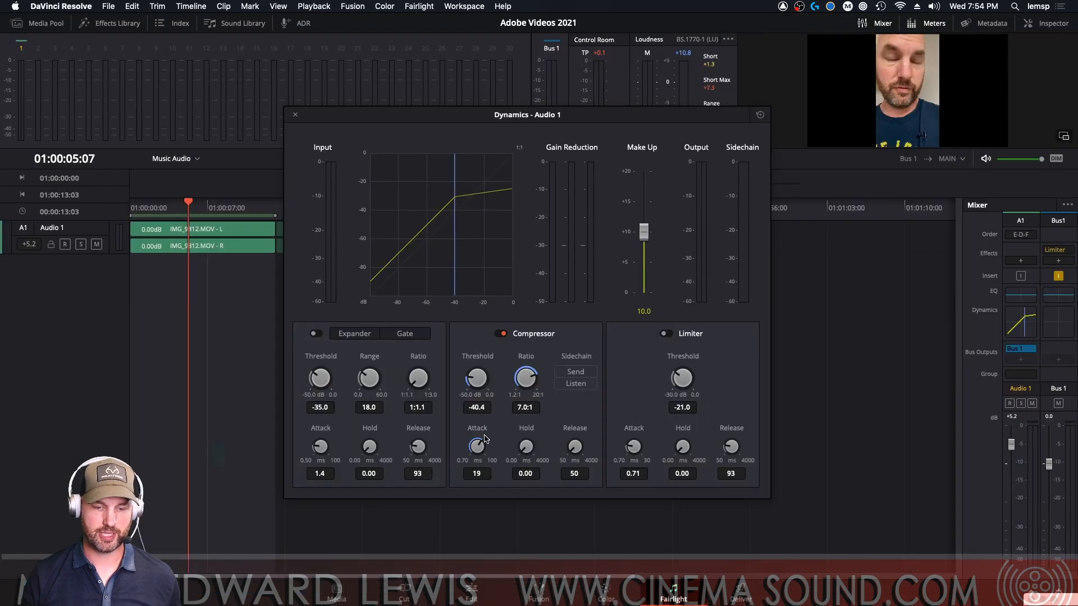
# In DaVinci Resolve, lower the Audio 1 compressor's attack to 0.70 ms and play the clip from the start.
pyautogui.moveTo(474, 447); pyautogui.dragTo(206, 518)
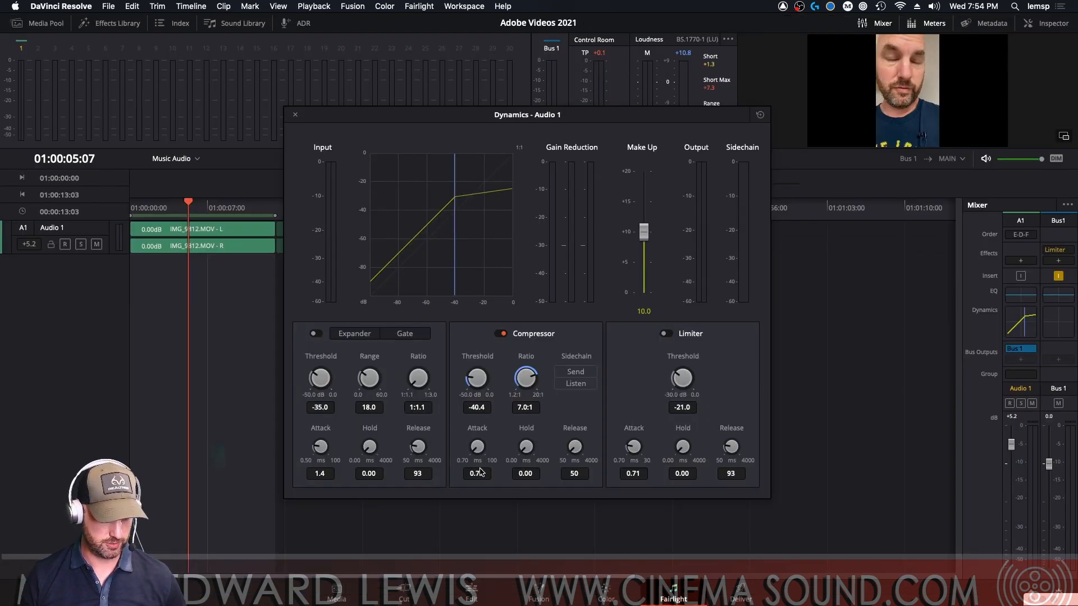
pyautogui.press('Home')
pyautogui.press('space')
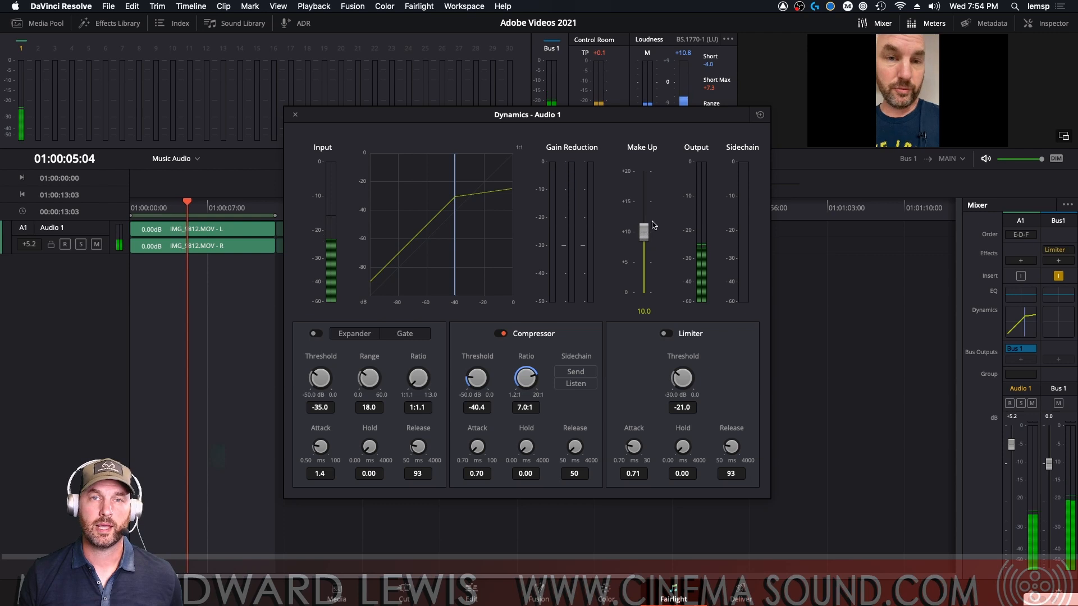
# Compare the two compressors, and browse Premiere Pro's Amplitude and Compression effects for Audio 1's first effect slot without choosing one.
pyautogui.press('super+Tab')
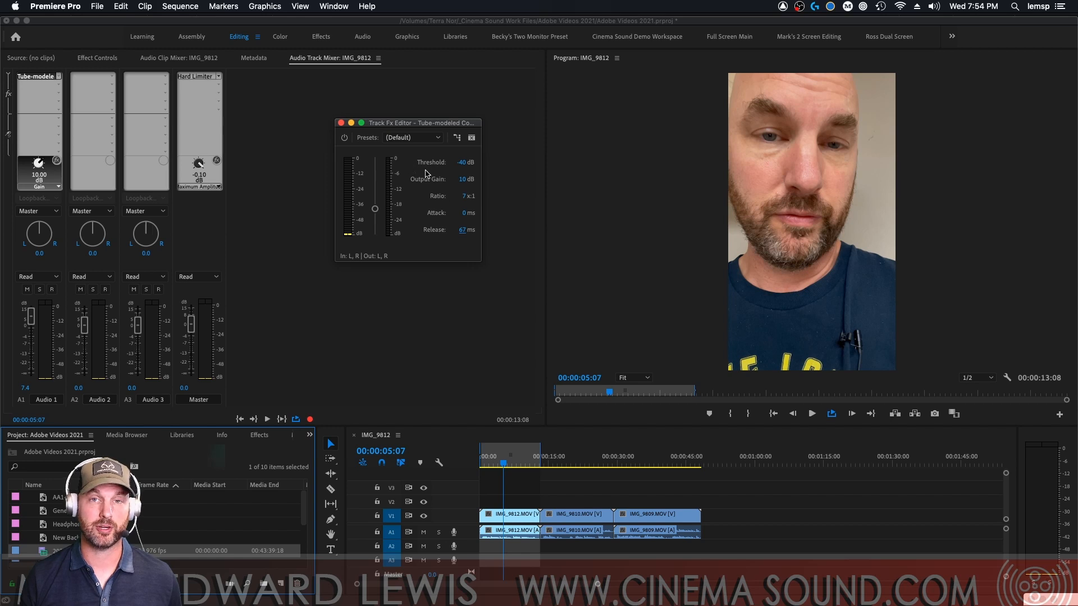
pyautogui.press('super+Tab')
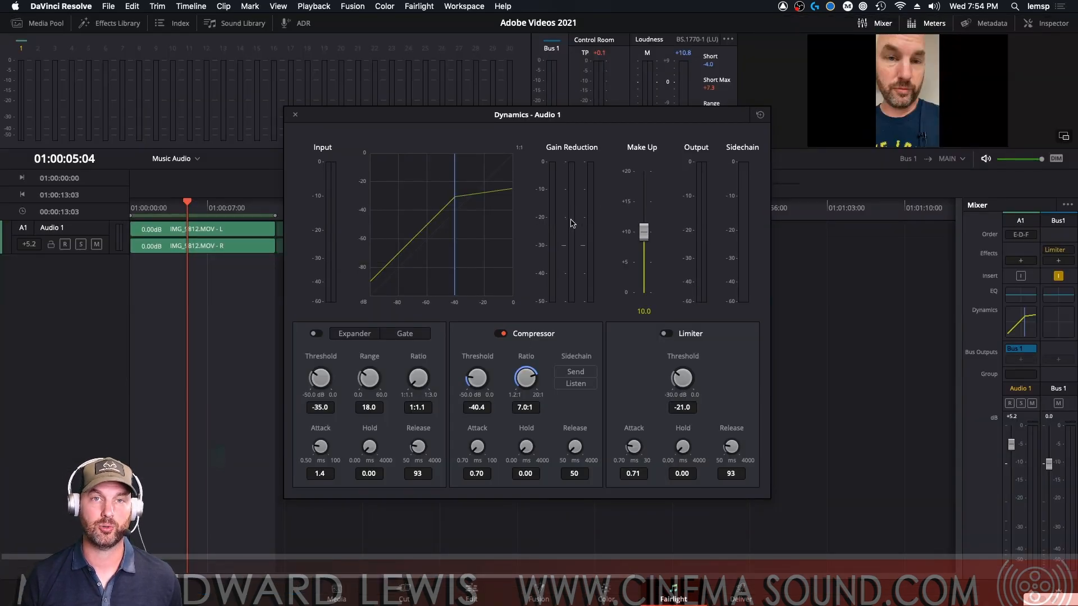
pyautogui.press('super+Tab')
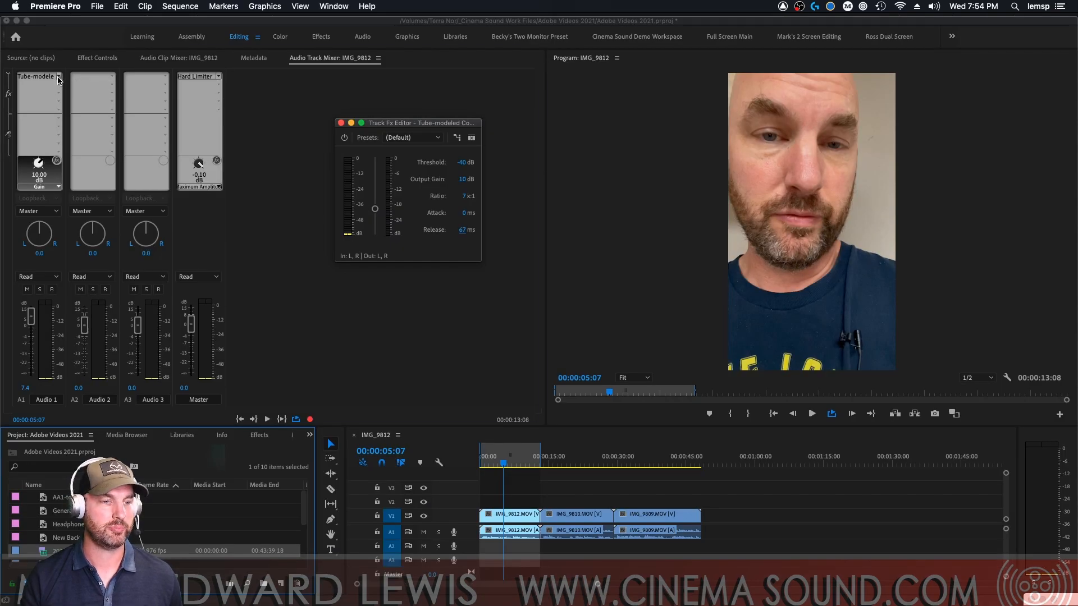
pyautogui.click(58, 79)
pyautogui.moveTo(136, 108)
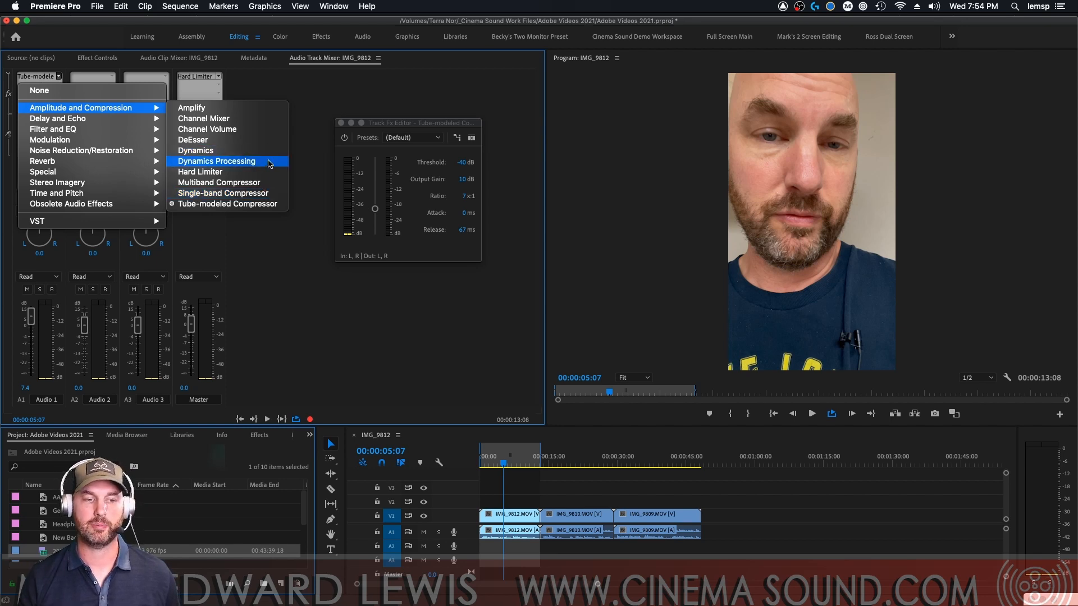
pyautogui.click(456, 322)
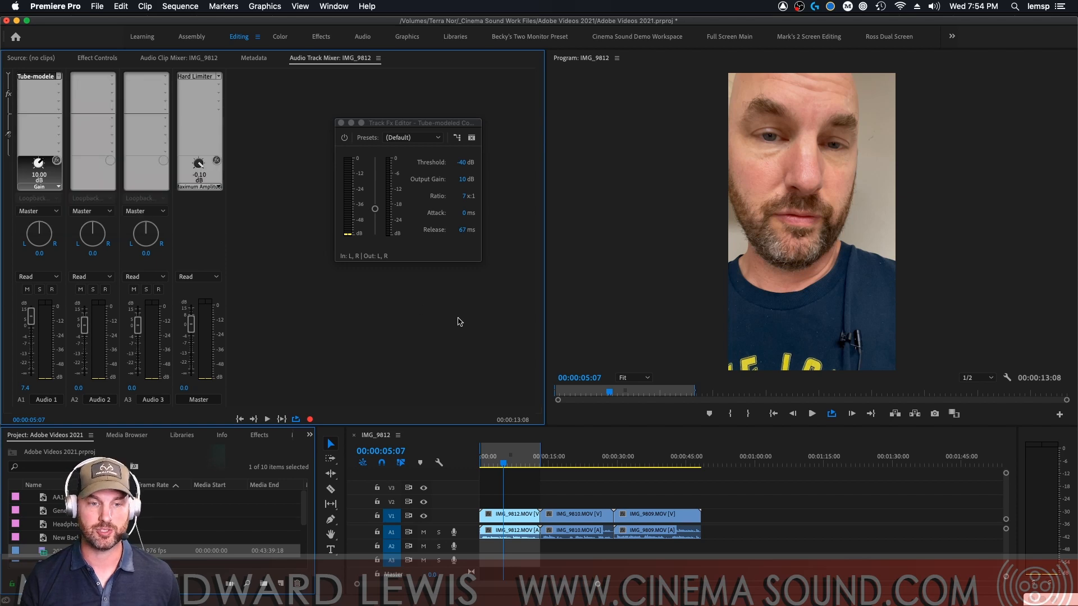
# View the Audio 1 strip in DaVinci Resolve, and check the effect categories for Audio 1's second slot in Premiere Pro.
pyautogui.press('super+Tab')
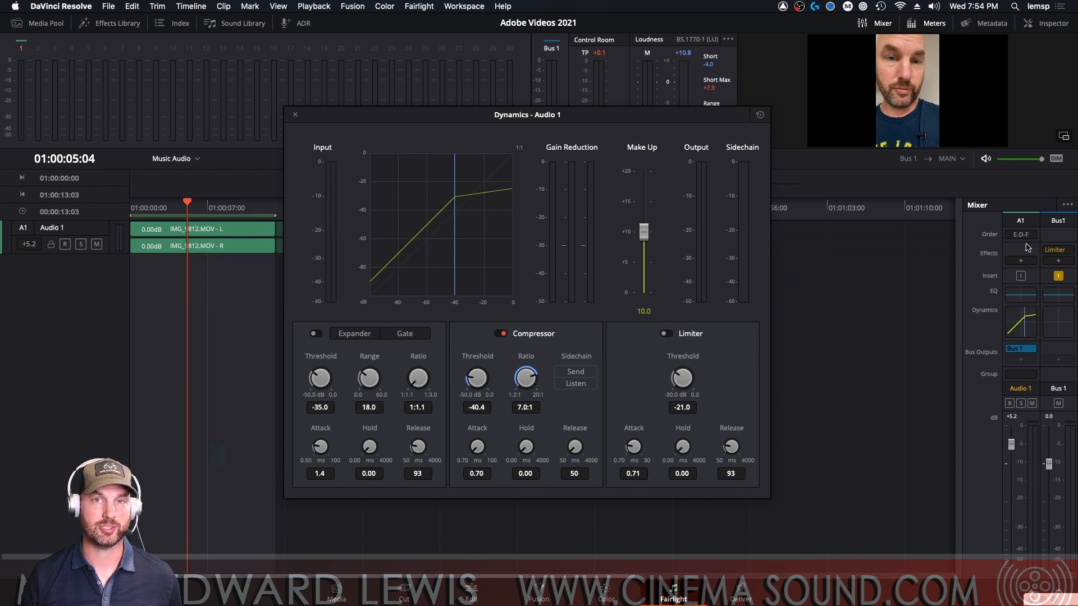
pyautogui.press('super+Tab')
pyautogui.click(59, 84)
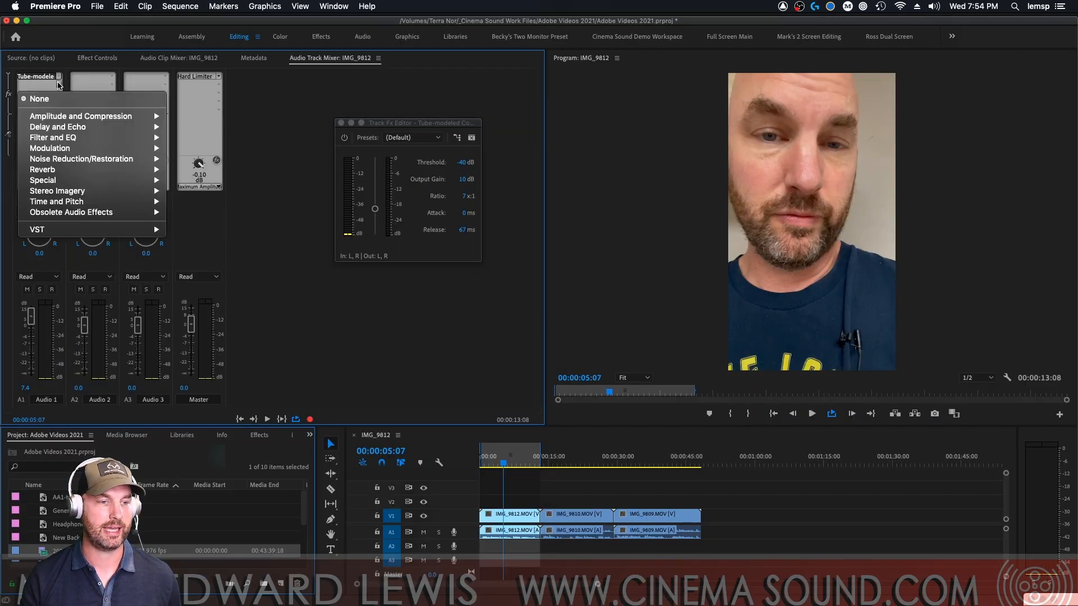
pyautogui.click(120, 36)
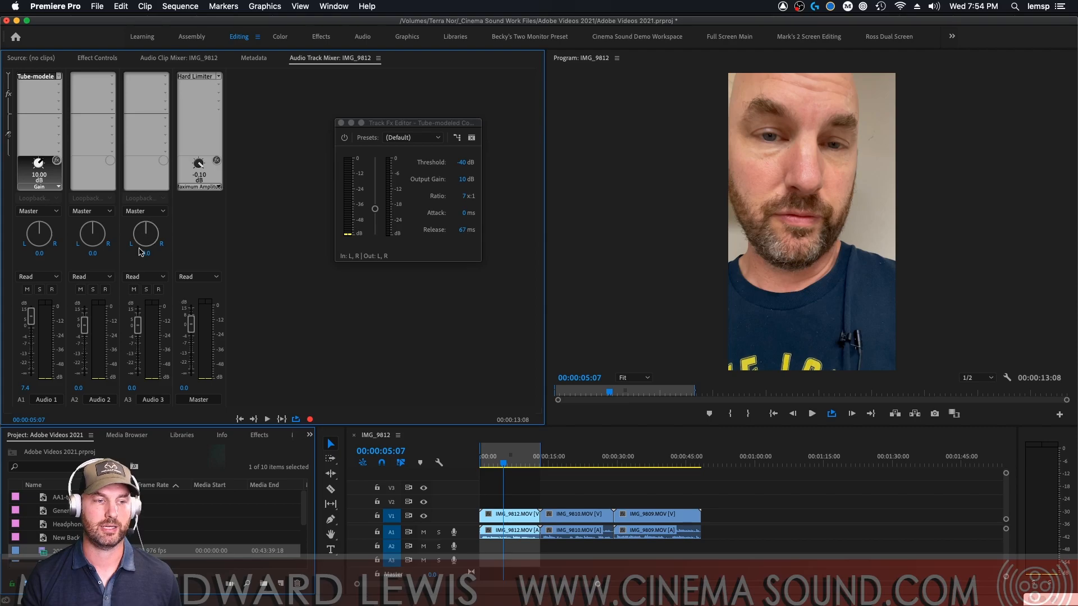